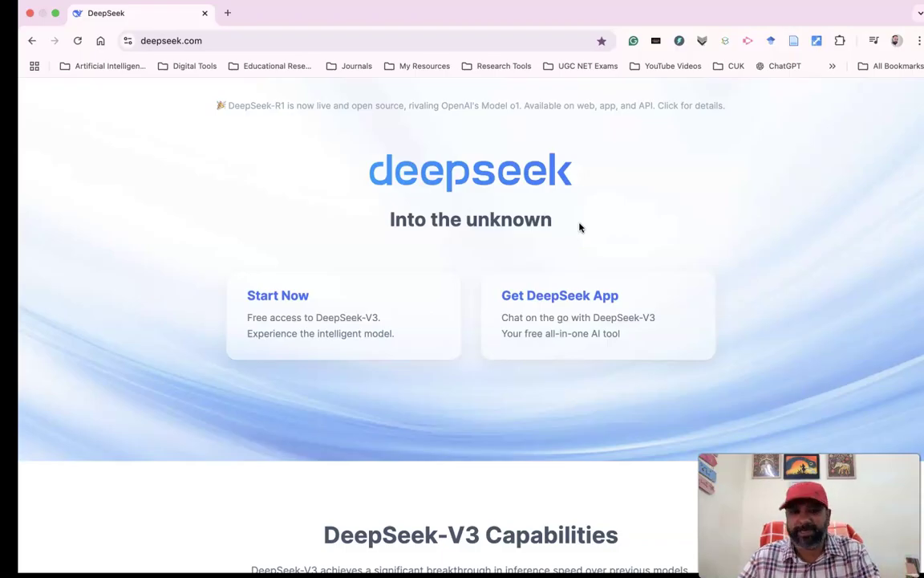
# Step: Examine the DeepSeek homepage and the DeepSeek-V3 benchmark table comparing models on English, code, math and Chinese tasks
pyautogui.scroll(-2, 580, 228)
pyautogui.moveTo(485, 252)
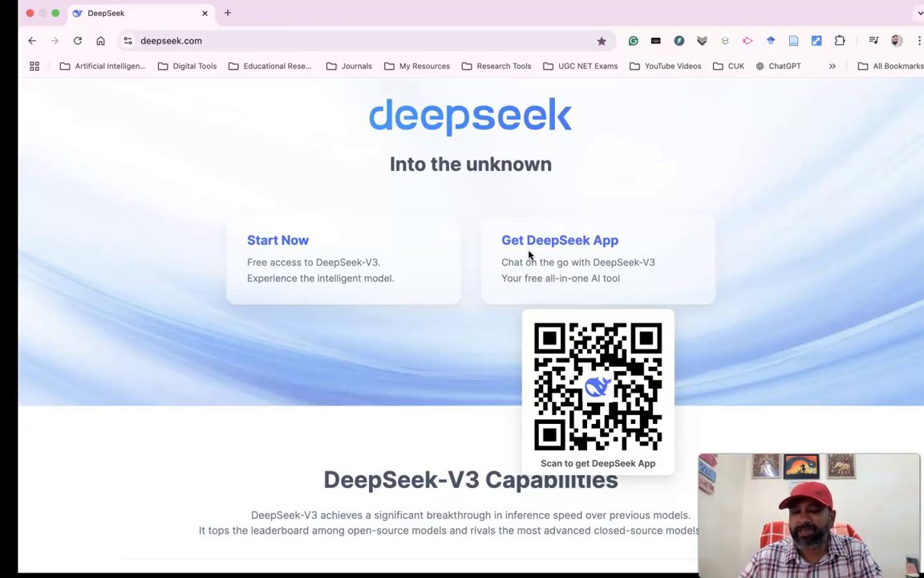
pyautogui.scroll(-5, 529, 254)
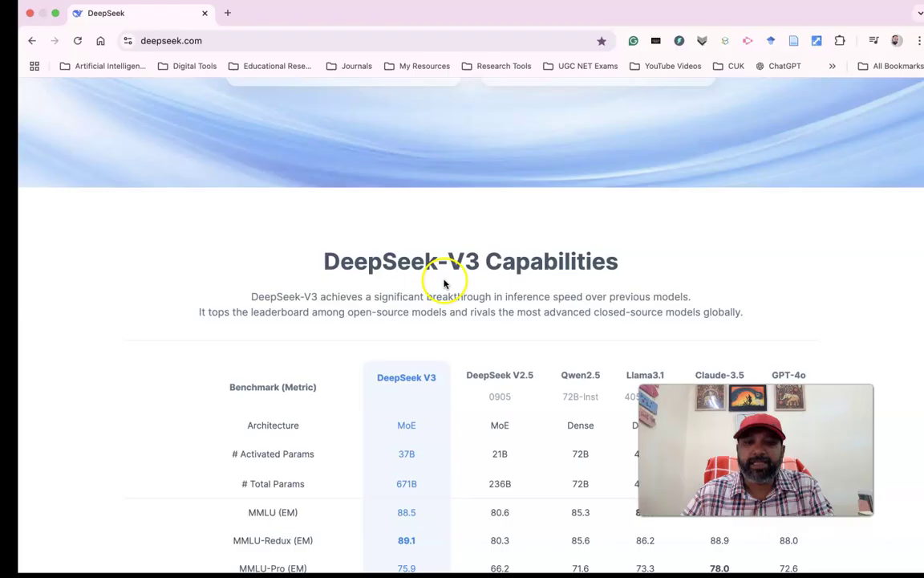
pyautogui.scroll(-3, 637, 274)
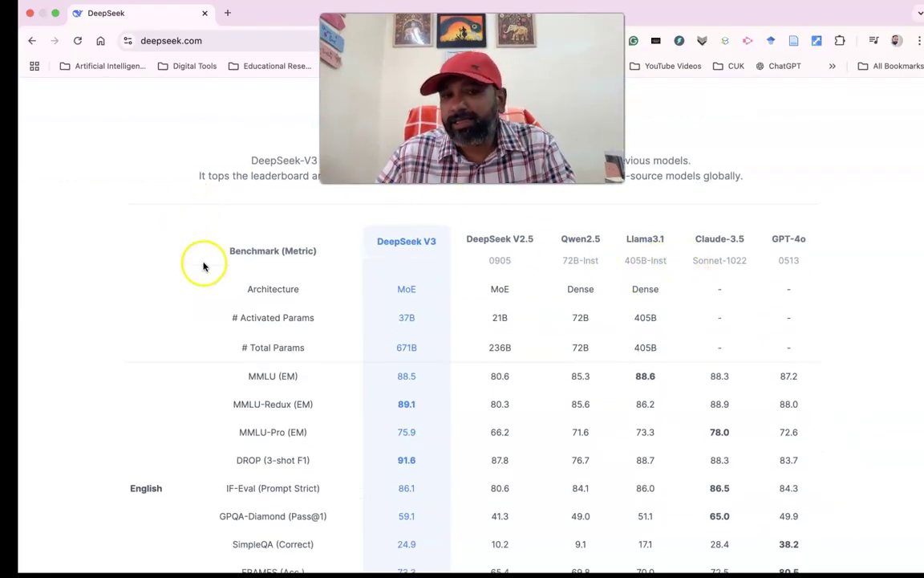
pyautogui.scroll(-2, 204, 268)
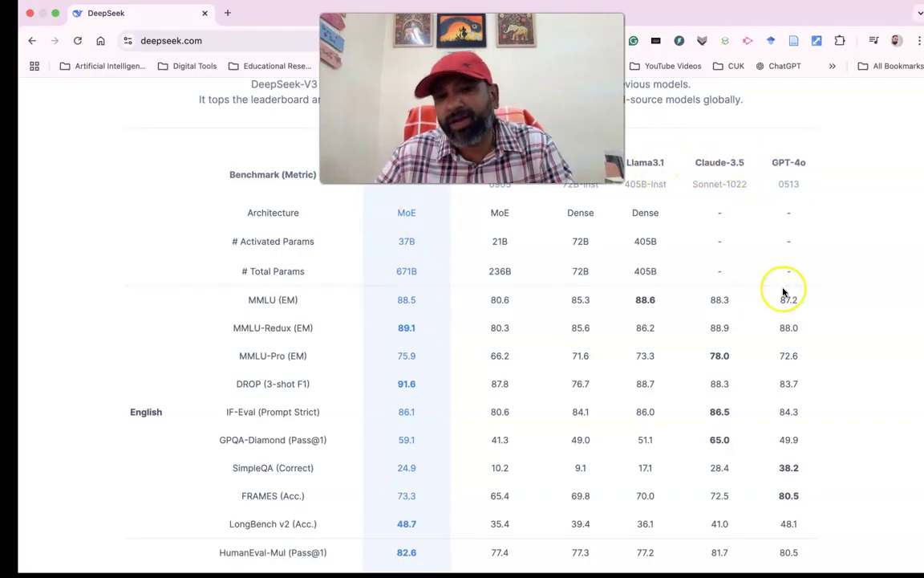
pyautogui.scroll(-1, 784, 294)
pyautogui.scroll(-1, 784, 292)
pyautogui.scroll(1, 784, 292)
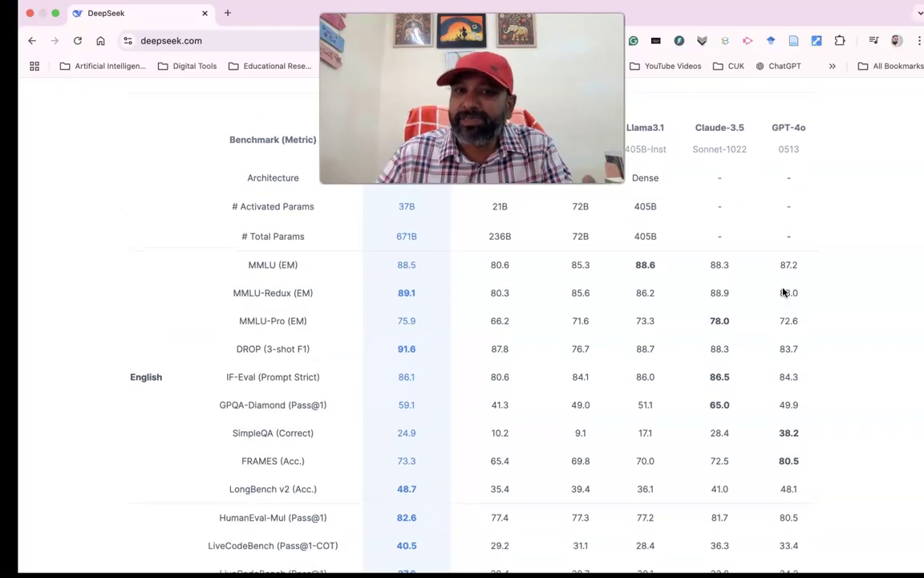
pyautogui.scroll(-14, 784, 292)
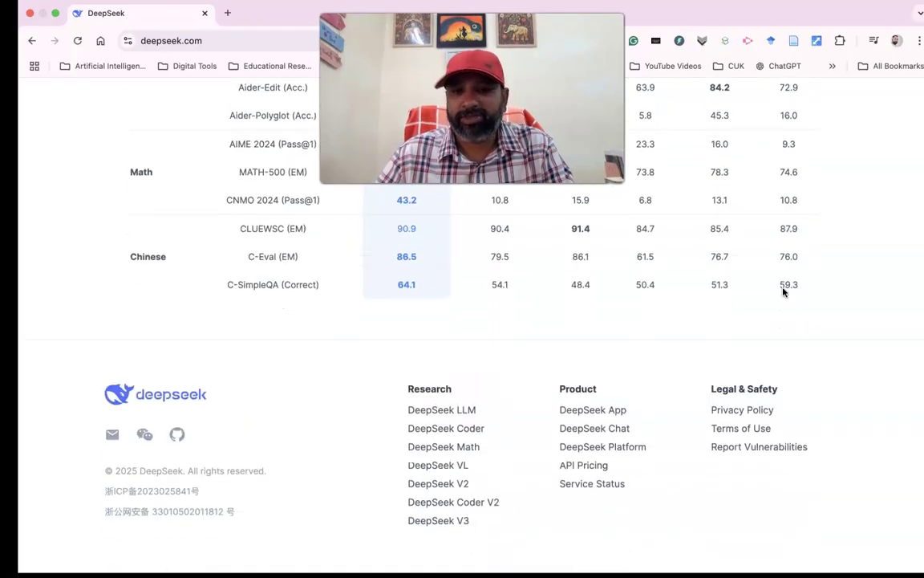
pyautogui.scroll(7, 784, 292)
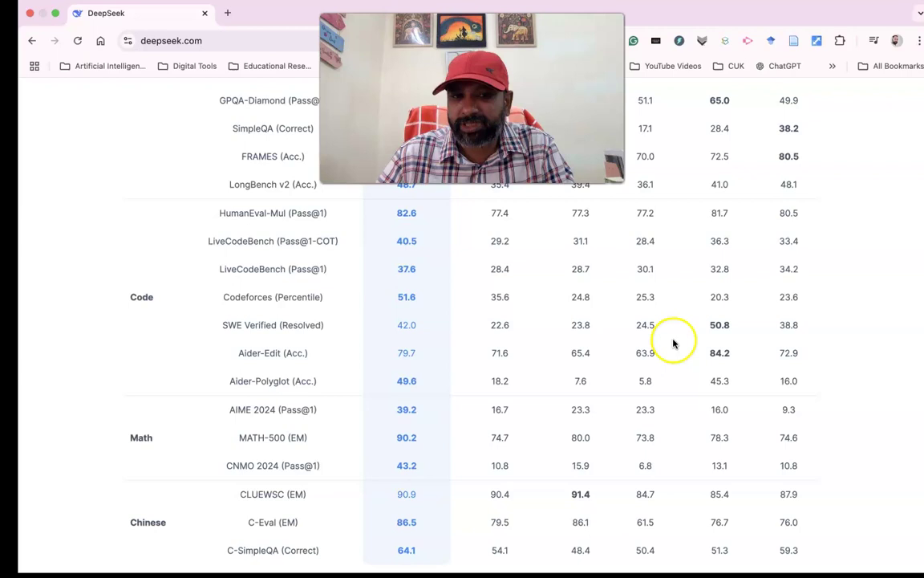
pyautogui.scroll(-4, 136, 347)
pyautogui.scroll(5, 141, 353)
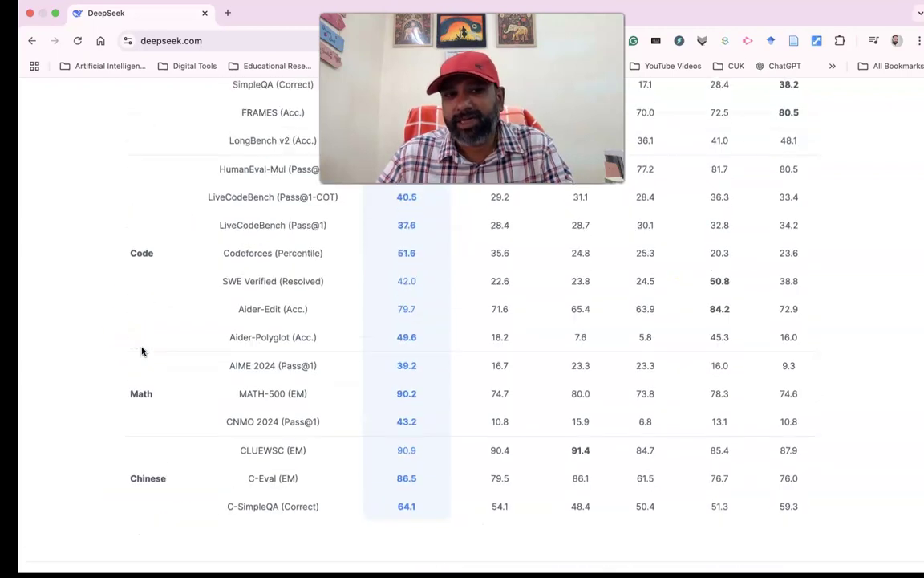
pyautogui.scroll(-3, 233, 353)
pyautogui.scroll(5, 452, 281)
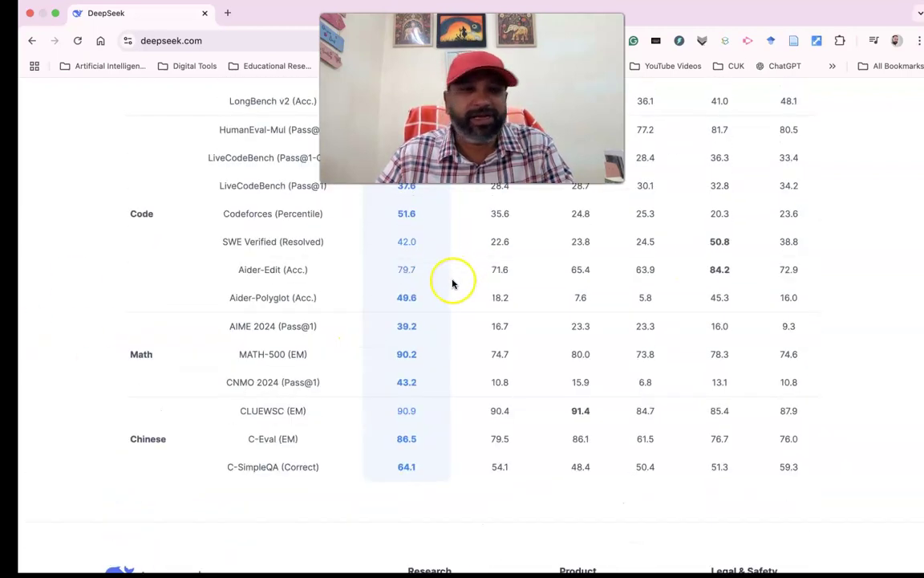
pyautogui.scroll(7, 452, 283)
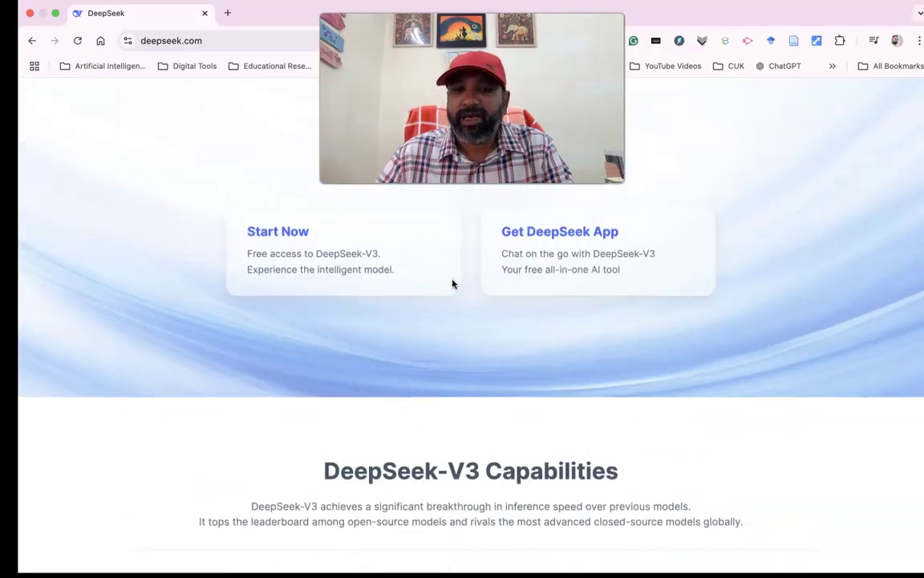
pyautogui.scroll(-3, 452, 282)
pyautogui.scroll(-2, 451, 283)
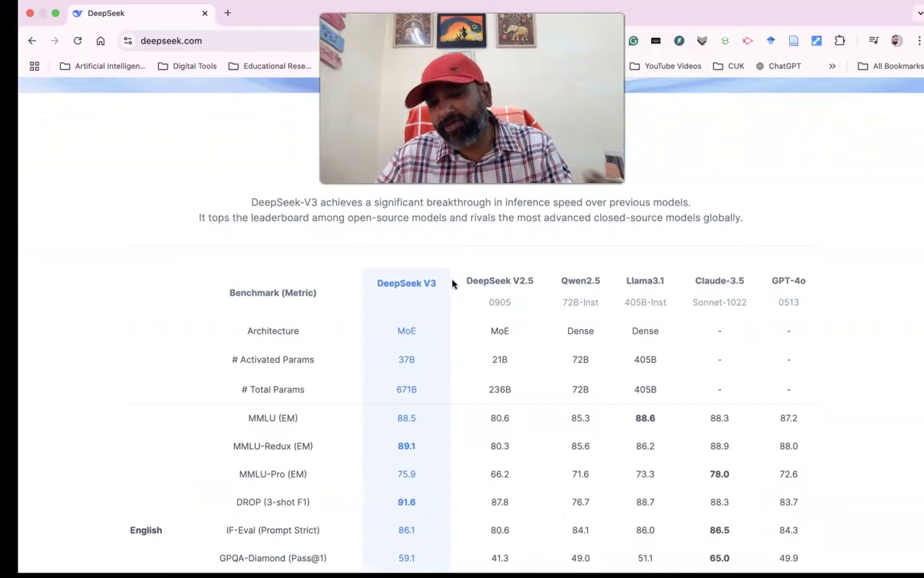
pyautogui.scroll(-3, 451, 282)
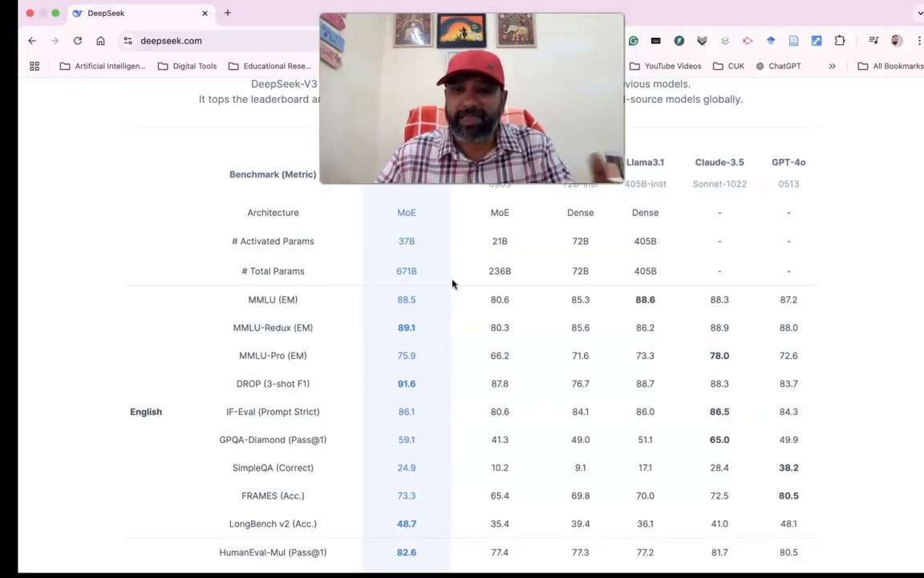
pyautogui.scroll(1, 452, 282)
pyautogui.scroll(10, 452, 282)
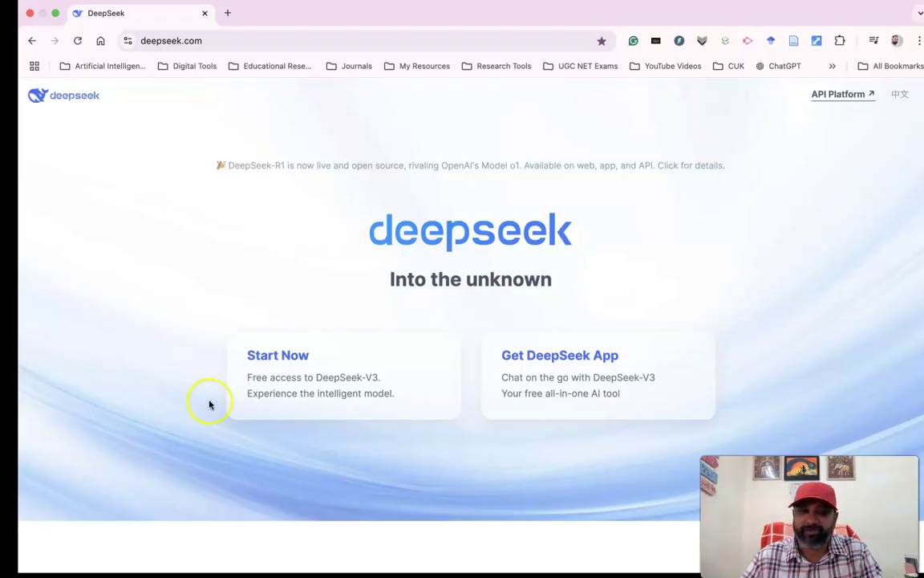
# Step: Open the free web chat and submit the prompt "As a researcher, how can i use deepseek to my research"
pyautogui.click(317, 381)
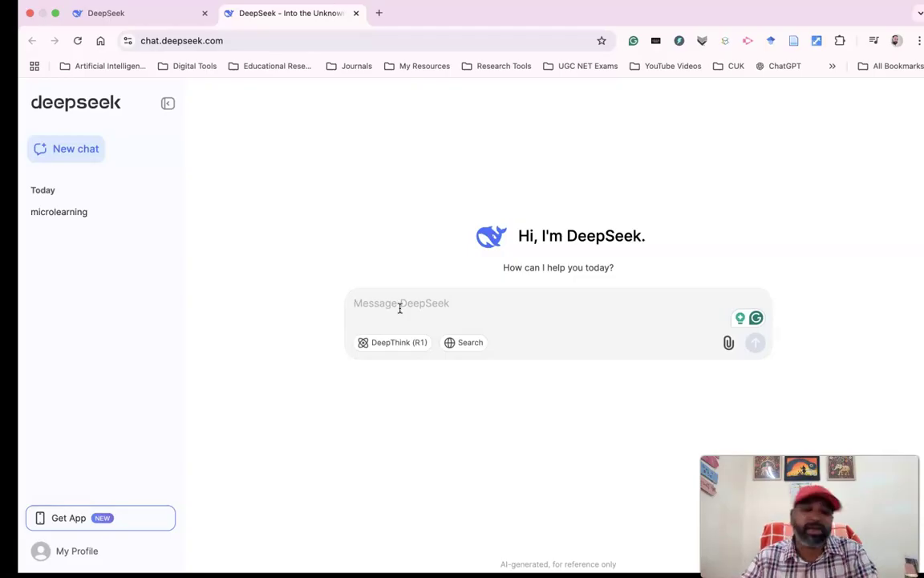
pyautogui.write('as')
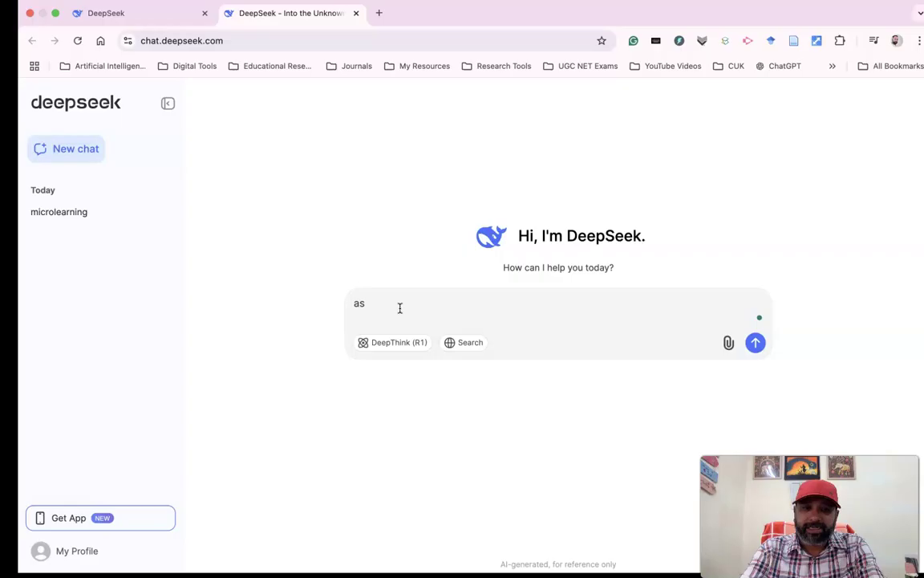
pyautogui.press('BackSpace')
pyautogui.press('BackSpace')
pyautogui.write('As a re')
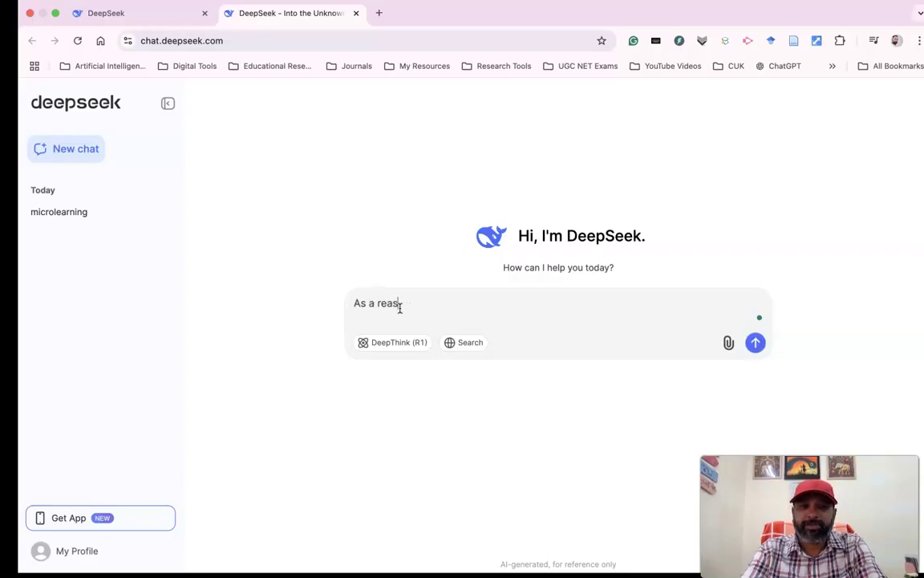
pyautogui.write('asearcher, how ca')
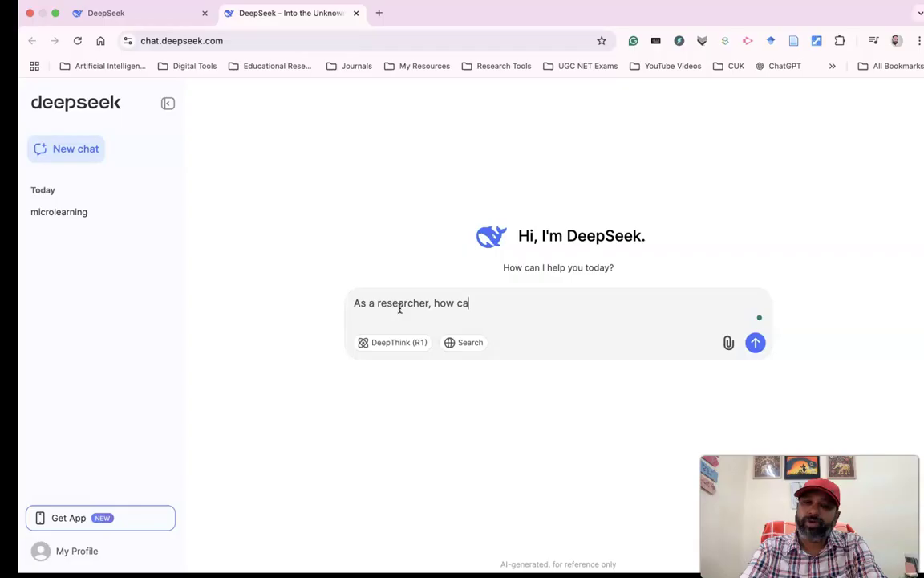
pyautogui.write('n i use deep seek')
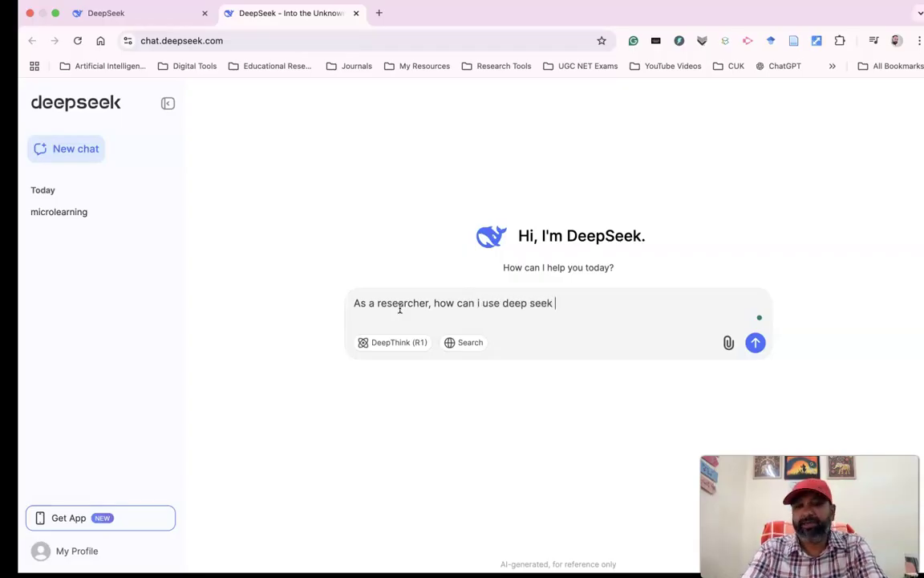
pyautogui.press('BackSpace')
pyautogui.press('BackSpace')
pyautogui.press('BackSpace')
pyautogui.press('BackSpace')
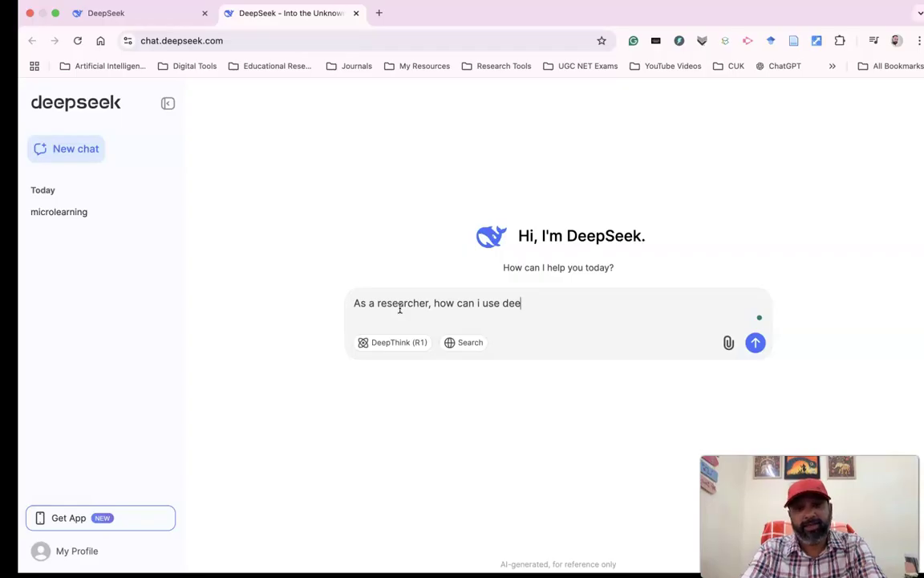
pyautogui.write('pseek ')
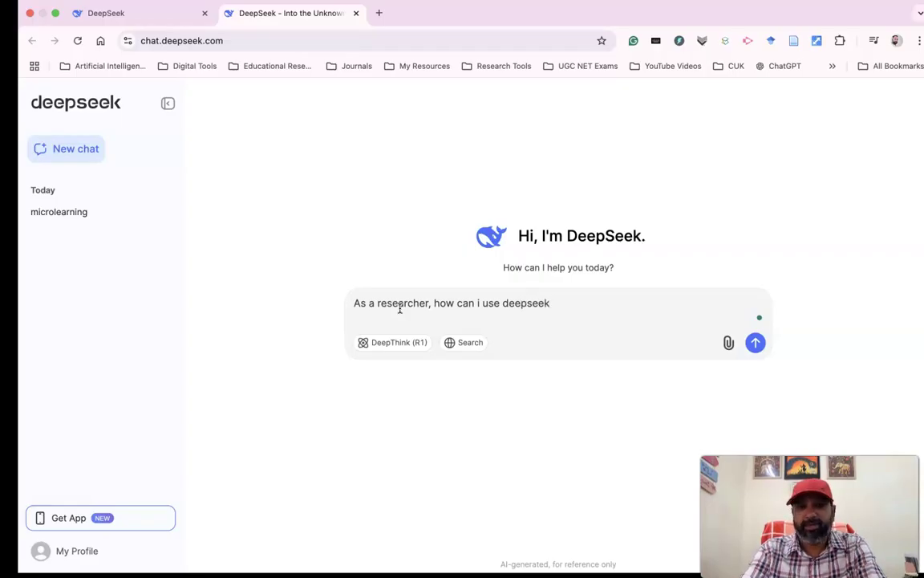
pyautogui.write('to my research')
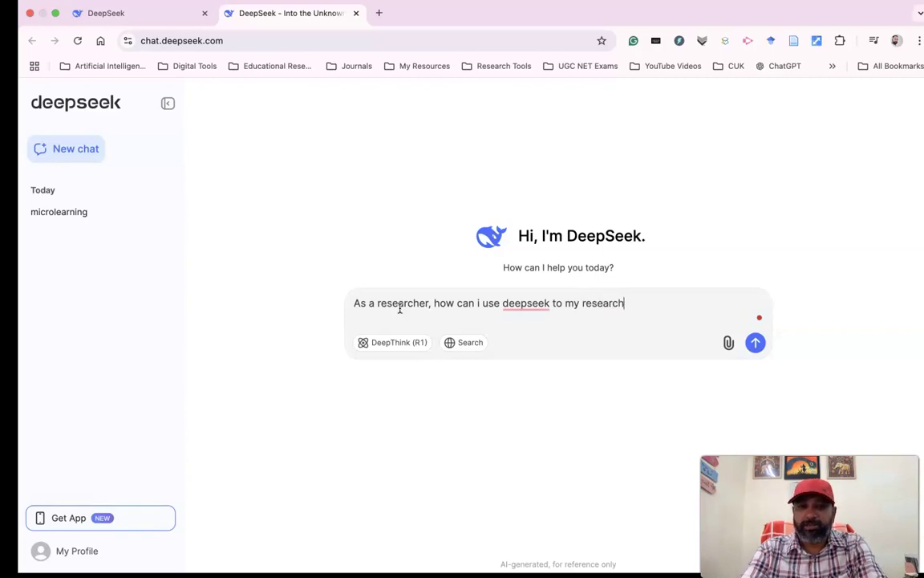
pyautogui.press('Return')
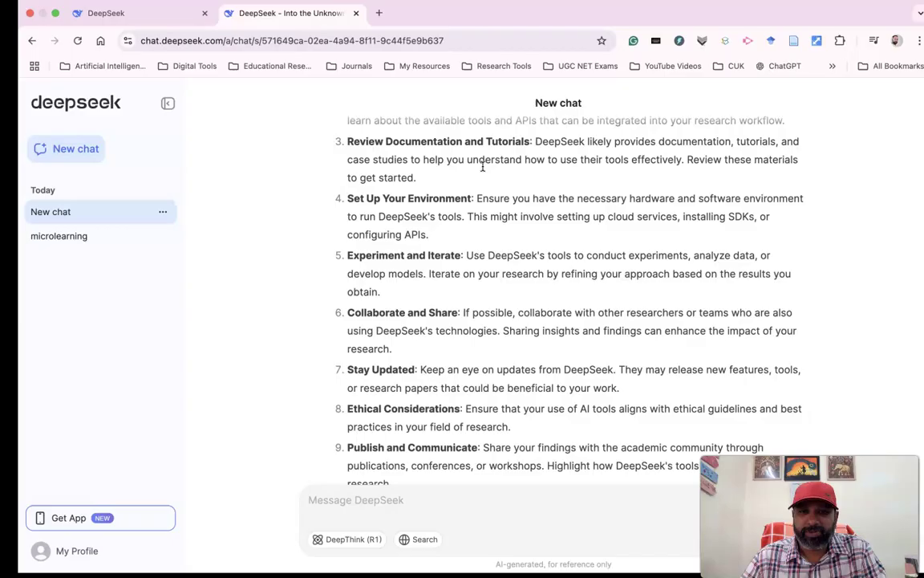
# Step: Submit the follow-up prompt "compare the cababilities of deepseek with chatgpt 4.0" in the same chat
pyautogui.scroll(-5, 482, 167)
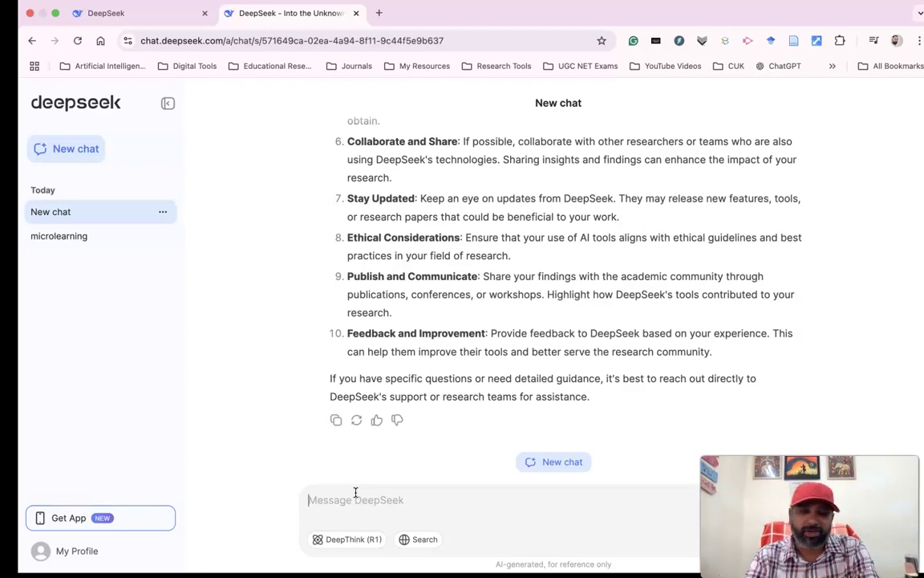
pyautogui.write('co')
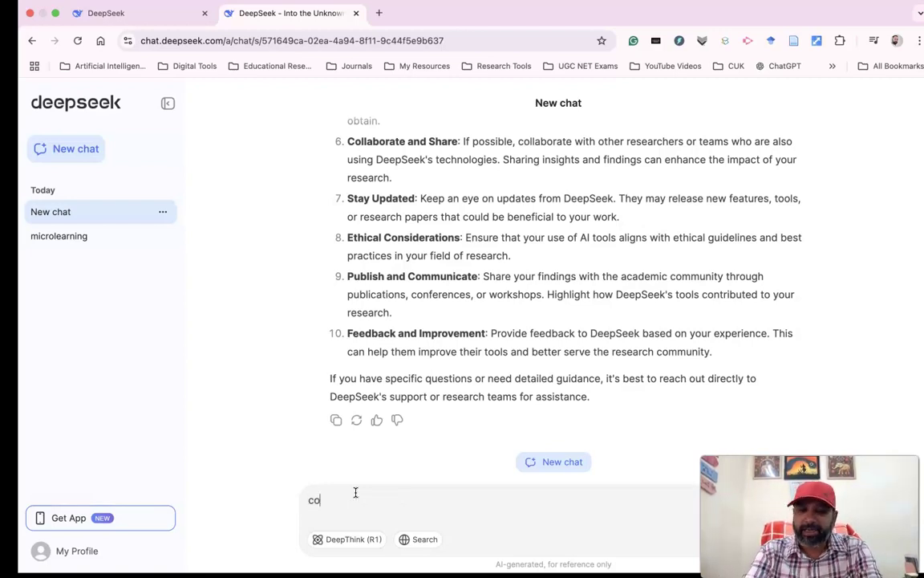
pyautogui.write('mpare t')
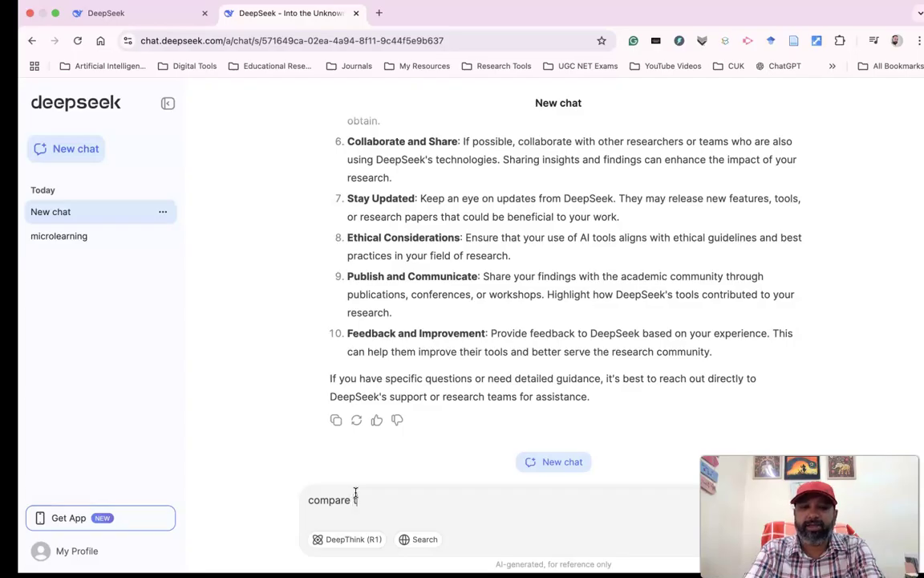
pyautogui.write('he caba')
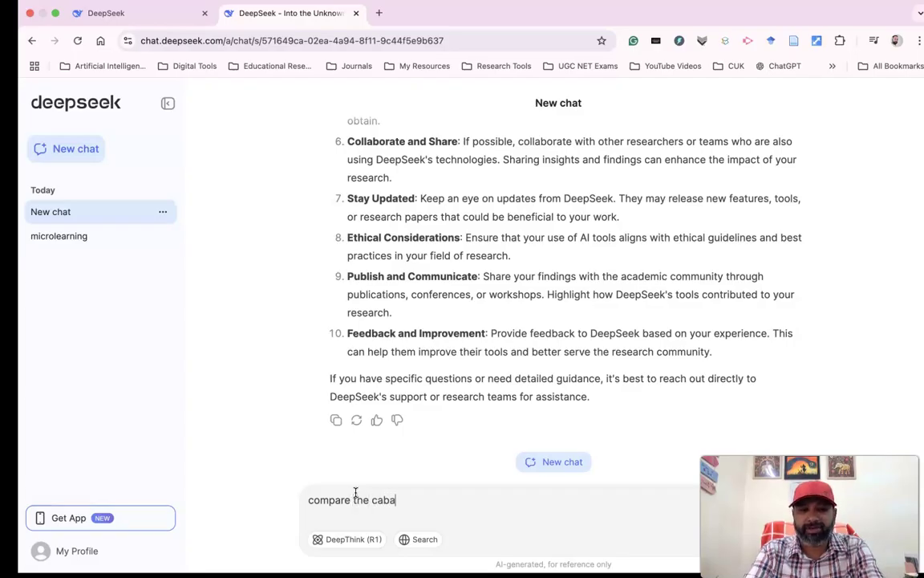
pyautogui.write('bilities ')
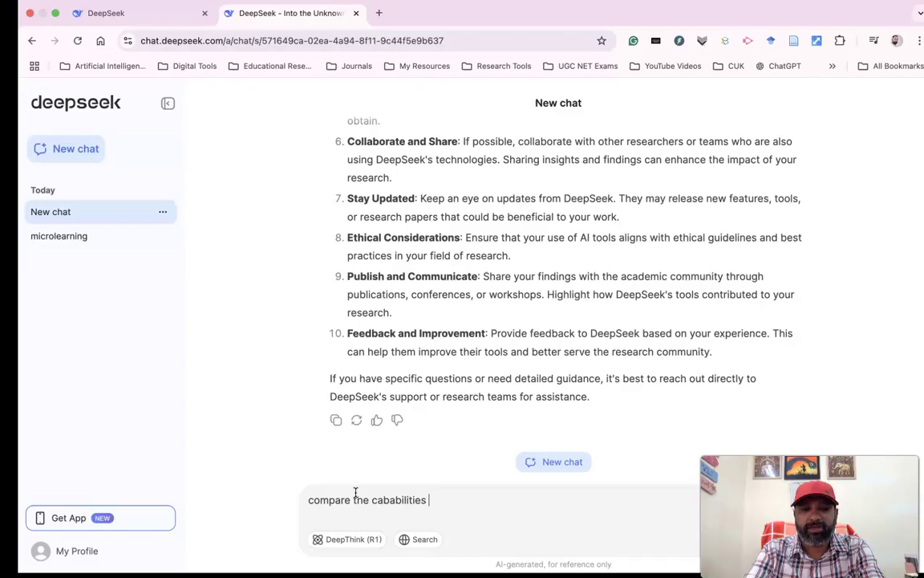
pyautogui.write('of deep')
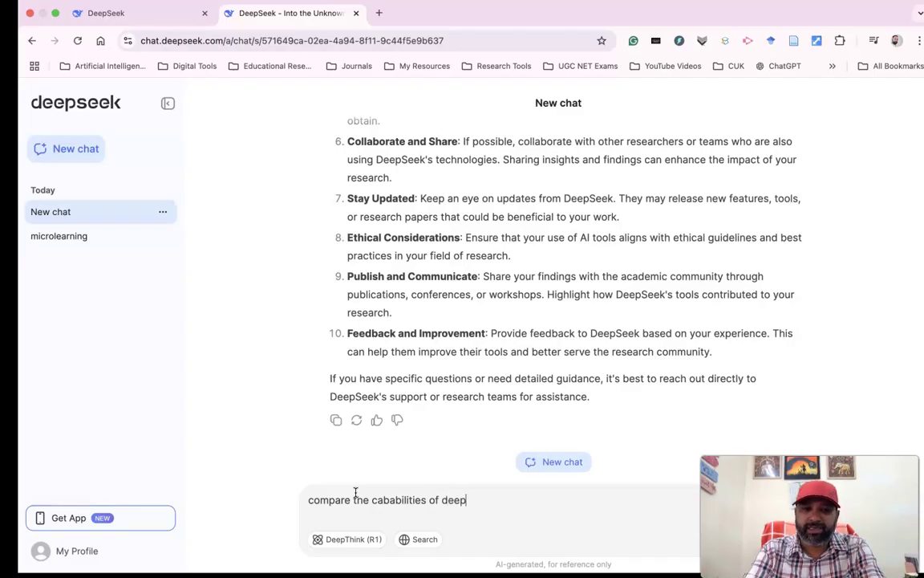
pyautogui.write('seek with cha')
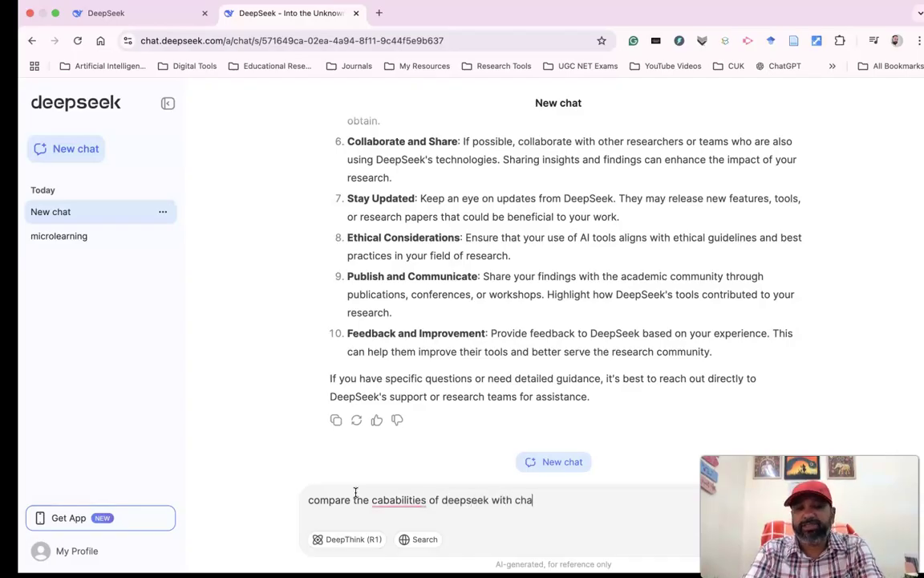
pyautogui.write('tg')
pyautogui.press('BackSpace')
pyautogui.write('h')
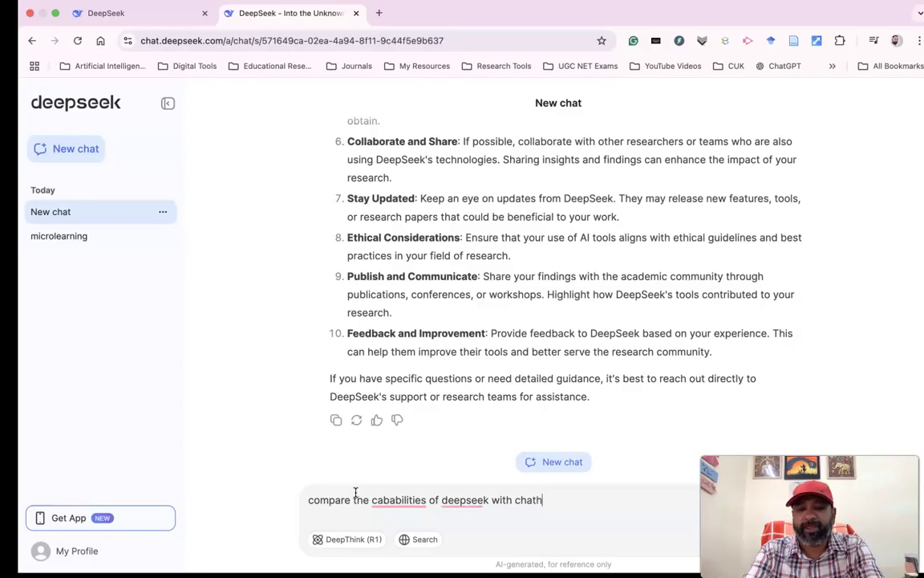
pyautogui.press('BackSpace')
pyautogui.write('gpt 4.0')
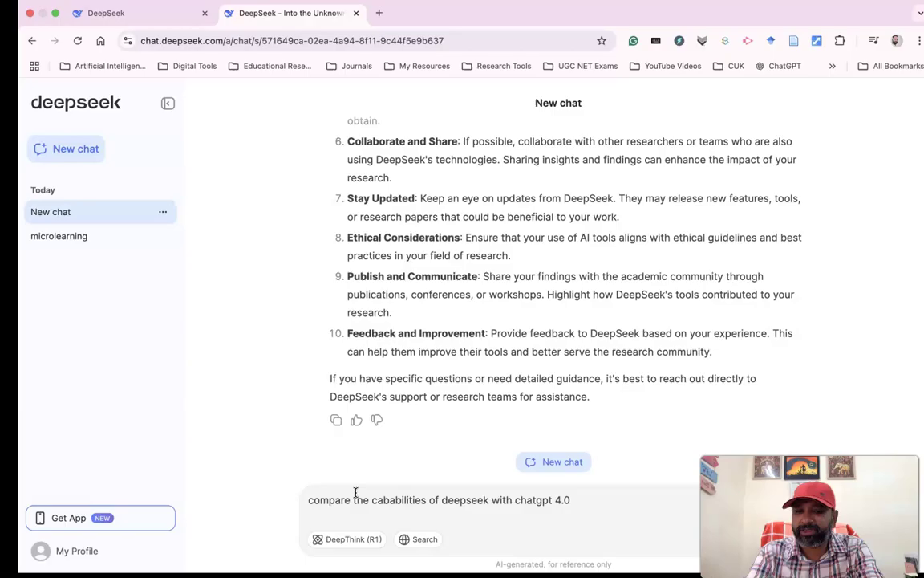
pyautogui.press('Return')
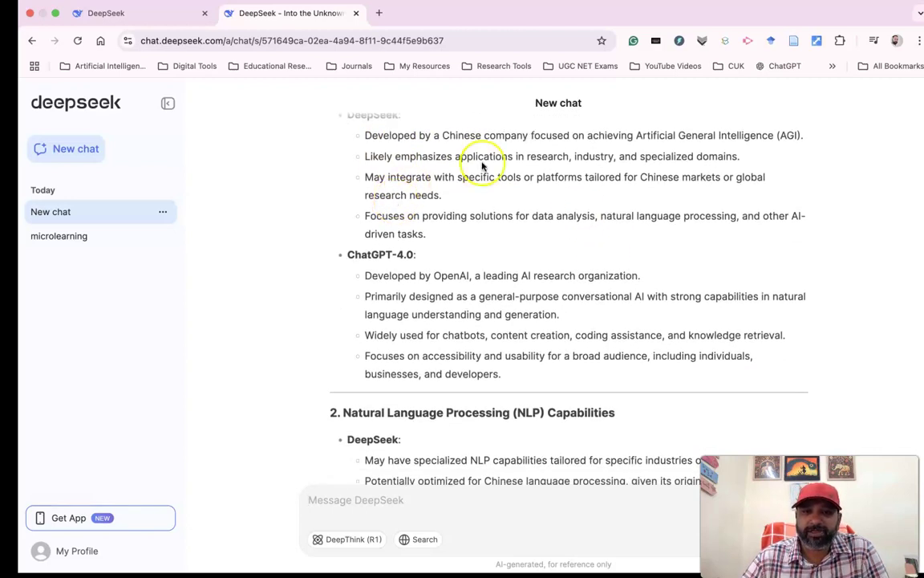
# Step: Examine the DeepSeek versus ChatGPT-4.0 comparison, from developer background and NLP capabilities through regional focus and compliance to the summary
pyautogui.moveTo(419, 135); pyautogui.dragTo(508, 142)
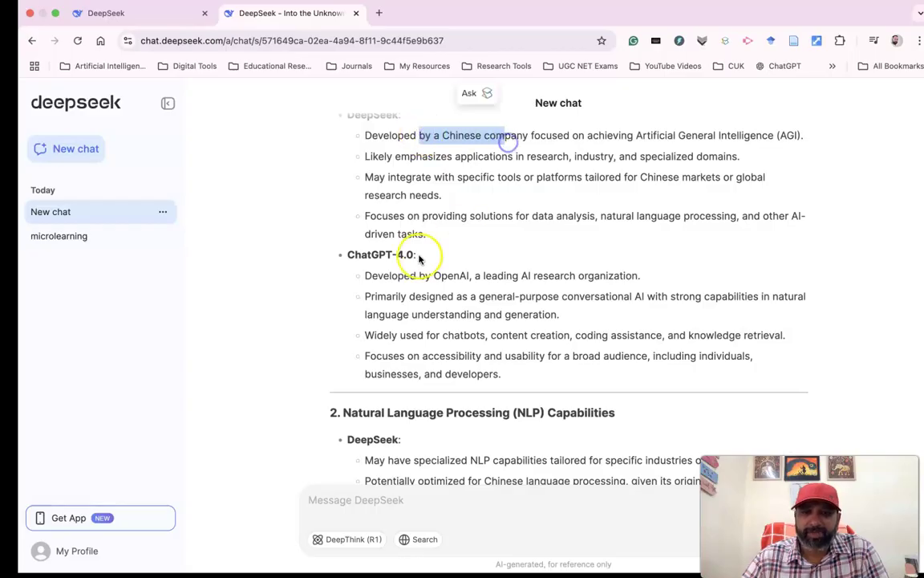
pyautogui.moveTo(419, 275); pyautogui.dragTo(639, 273)
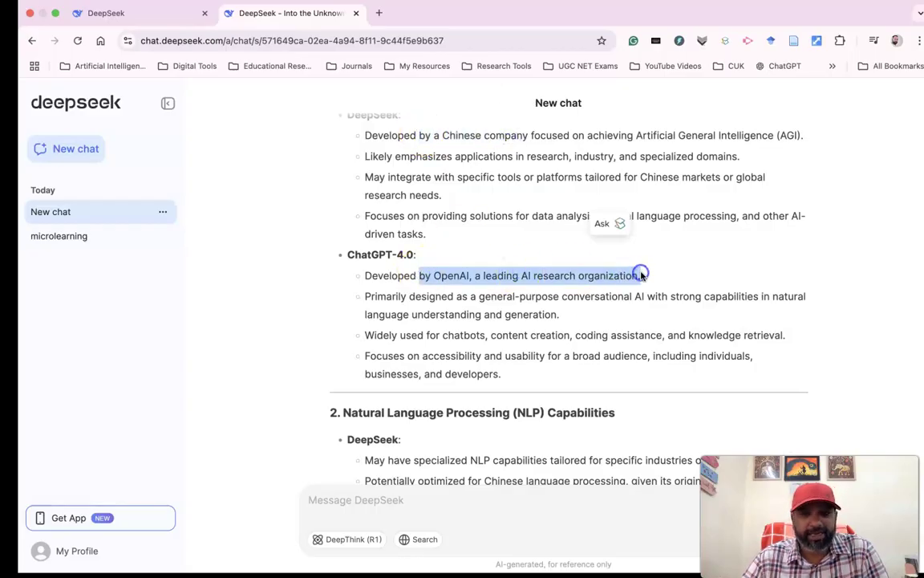
pyautogui.scroll(1, 520, 282)
pyautogui.scroll(-5, 499, 263)
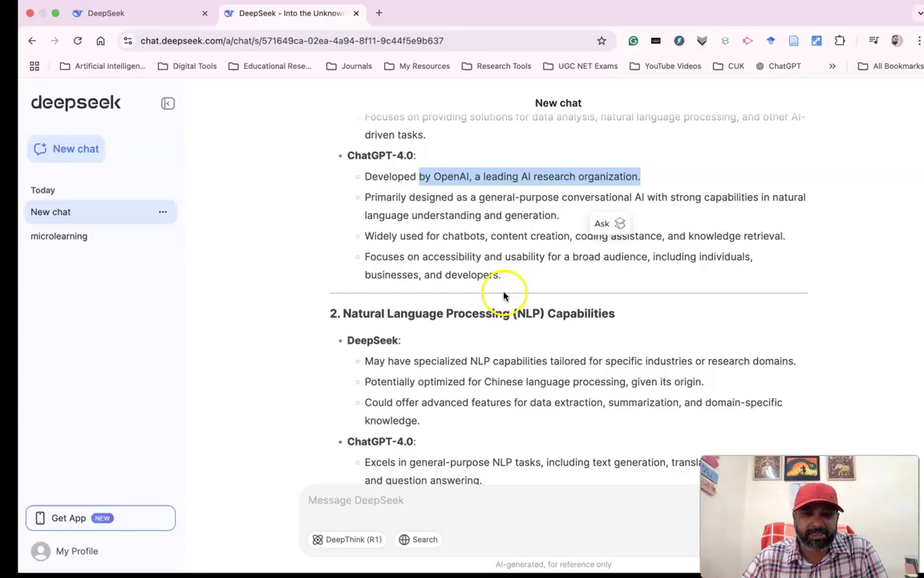
pyautogui.scroll(-2, 578, 268)
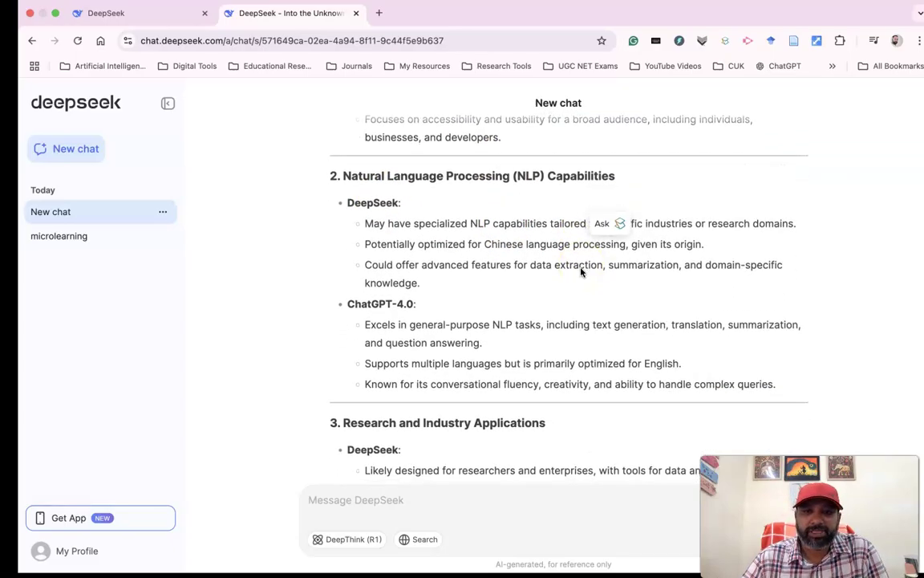
pyautogui.scroll(-3, 484, 267)
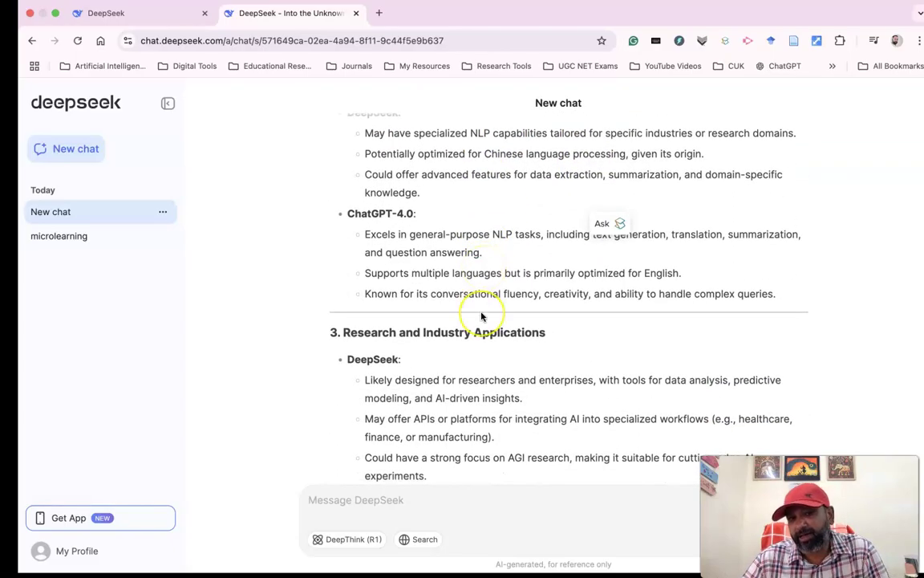
pyautogui.scroll(-5, 481, 316)
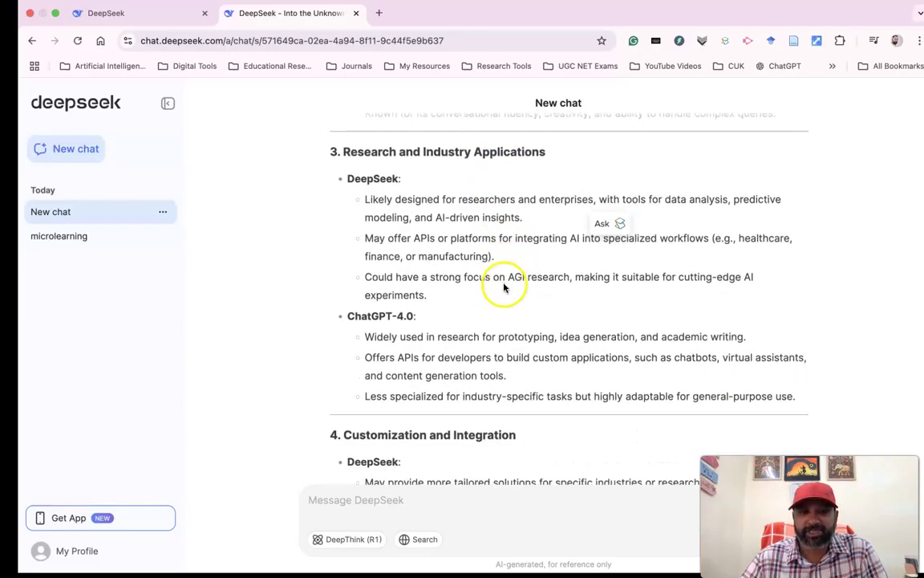
pyautogui.scroll(-10, 505, 288)
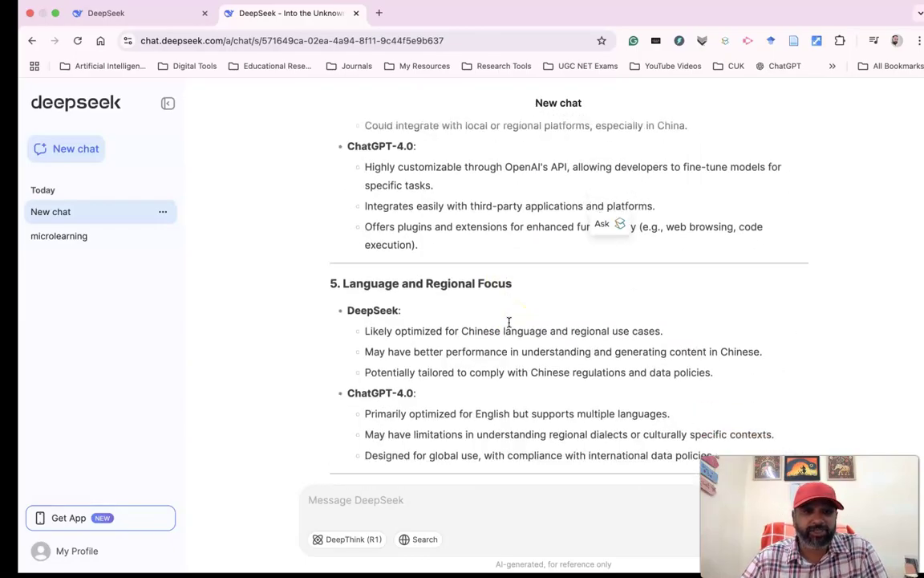
pyautogui.scroll(-4, 510, 321)
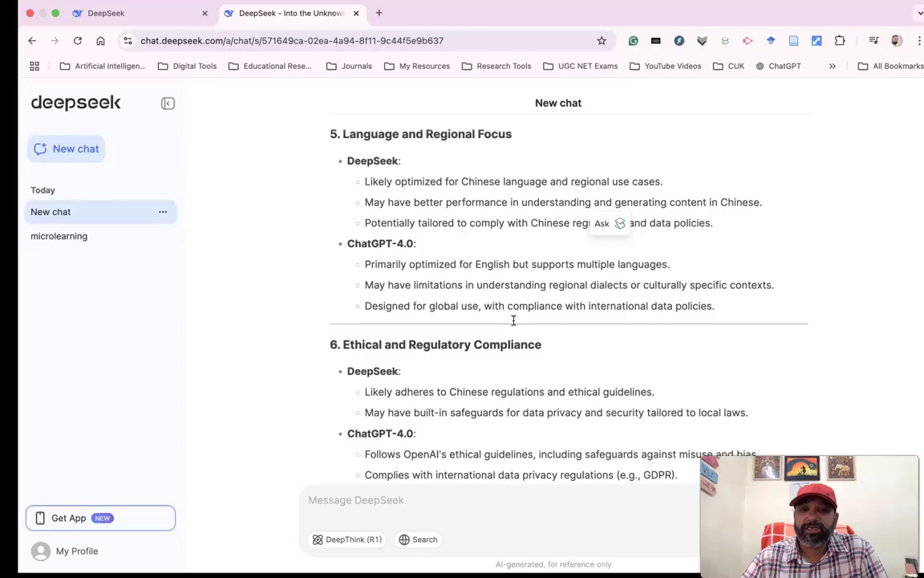
pyautogui.scroll(-7, 513, 321)
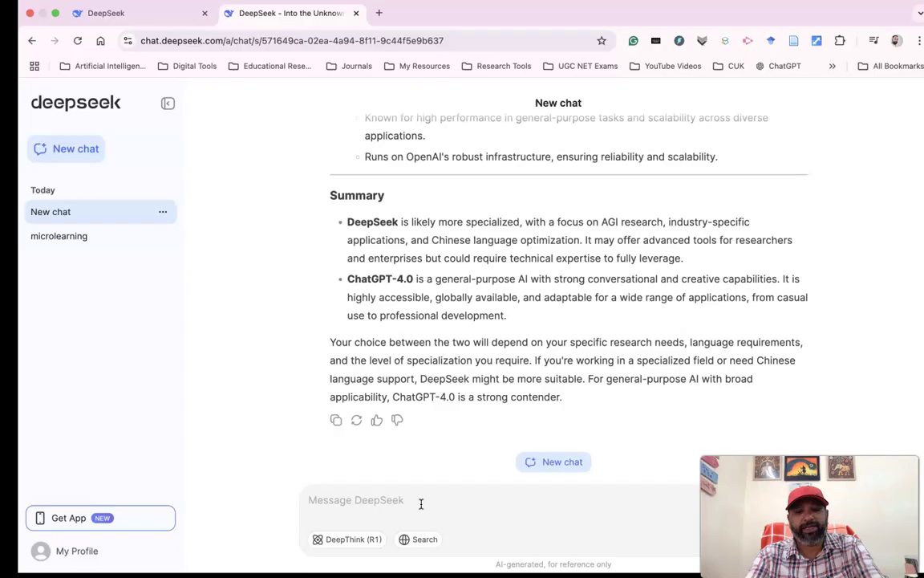
# Step: Submit the prompt "as a teacher, how can i use effectively deepseek" in the same chat
pyautogui.write('as a')
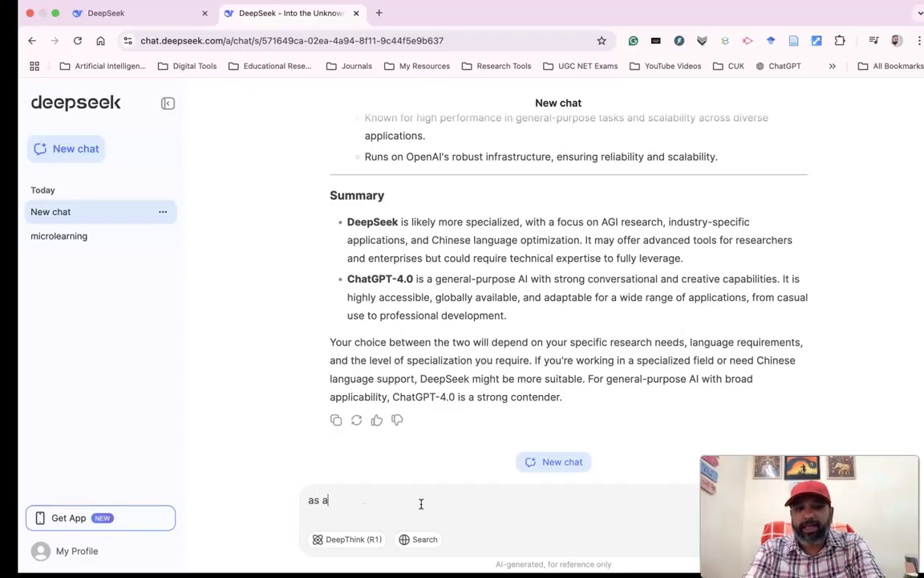
pyautogui.write(' teach')
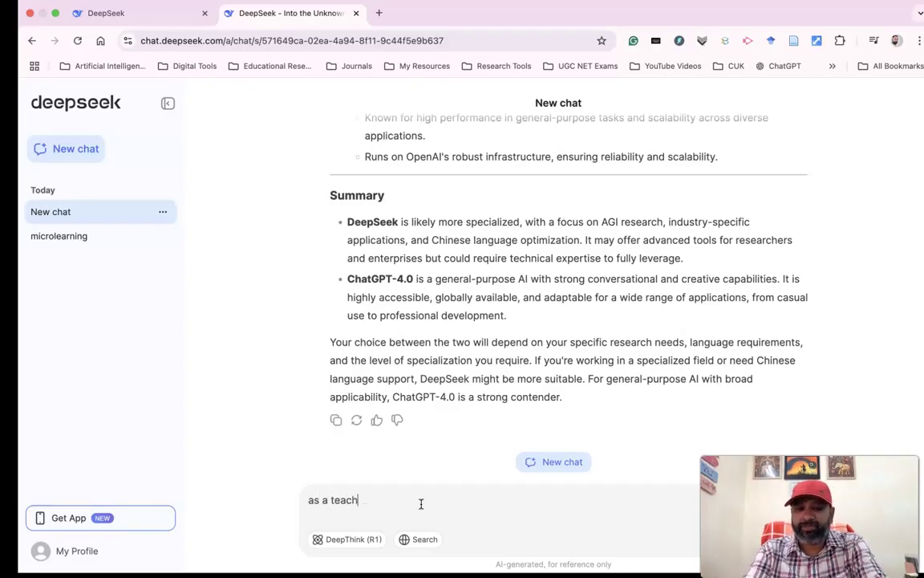
pyautogui.write('er, how can i')
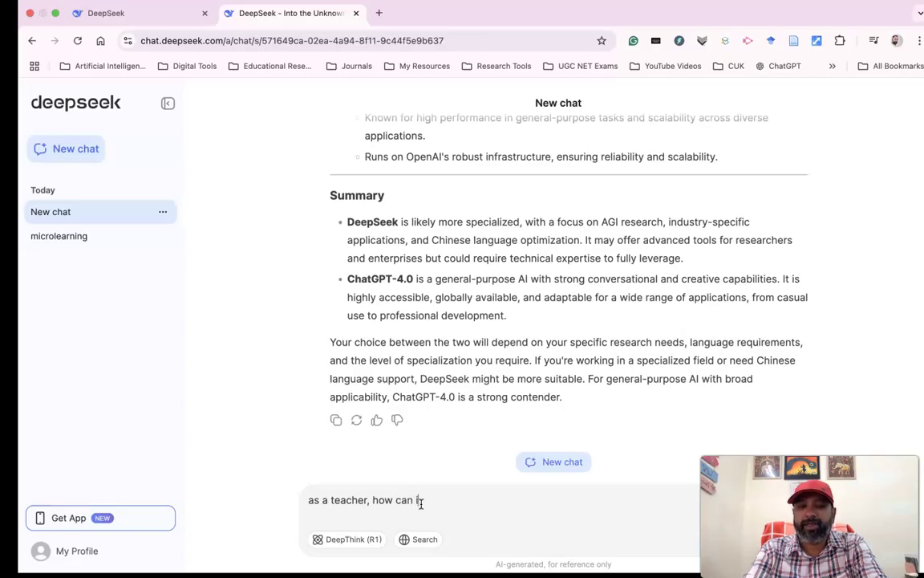
pyautogui.write(' use eff')
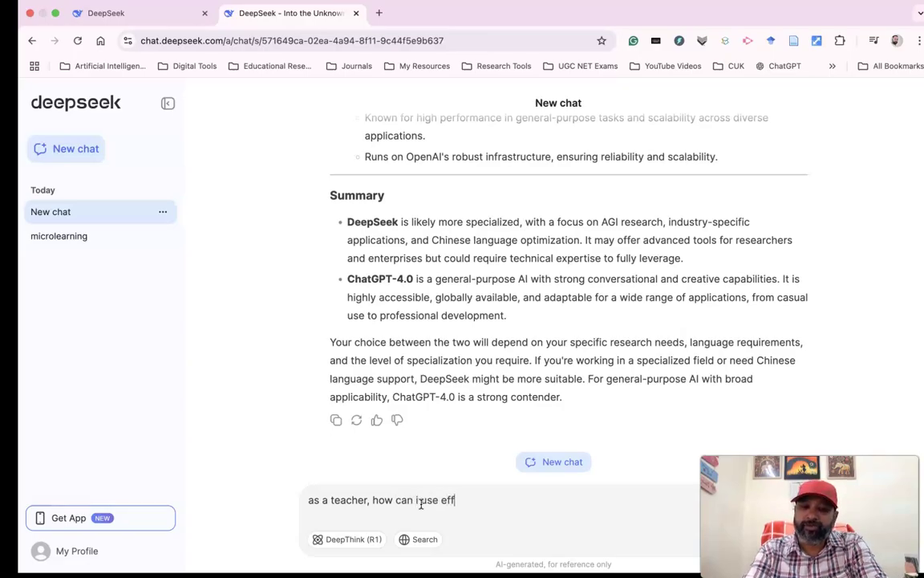
pyautogui.write('ectively ')
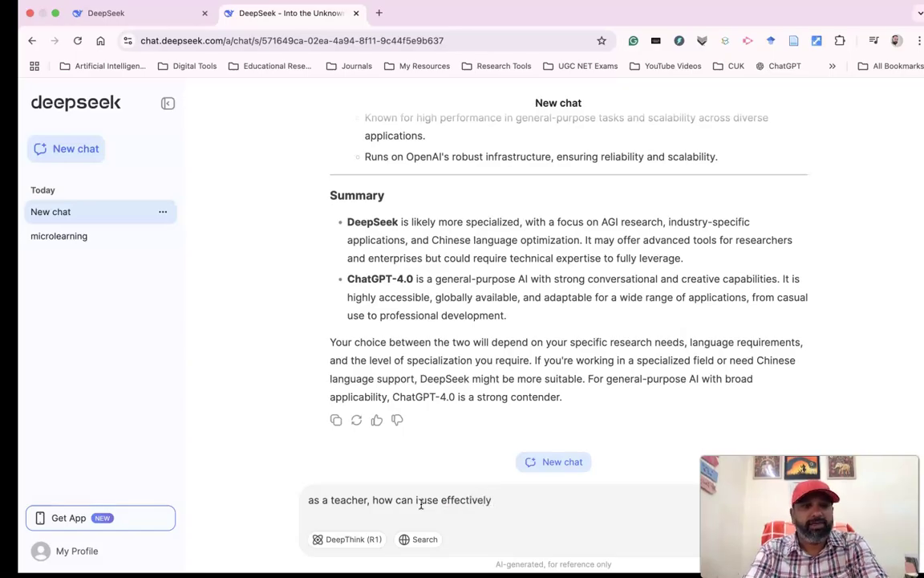
pyautogui.write('deepseek')
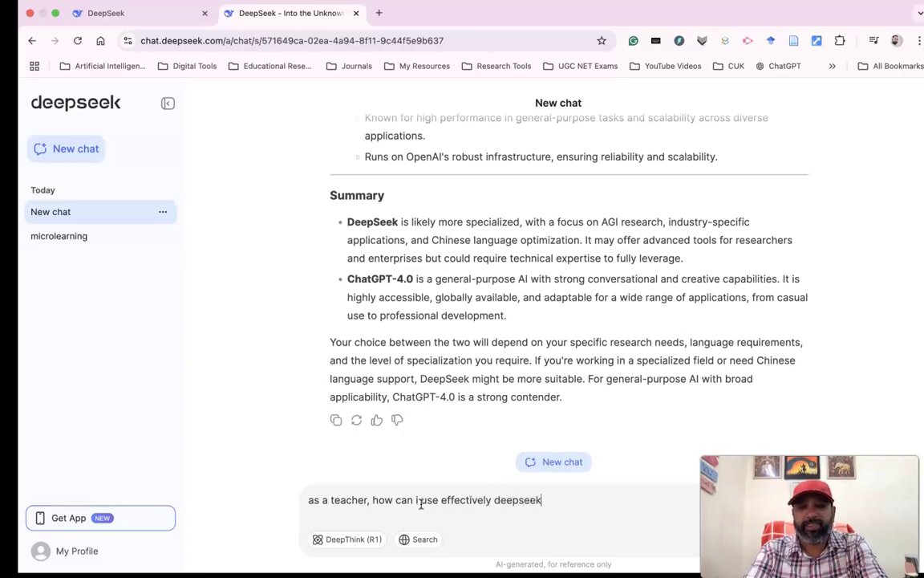
pyautogui.press('Return')
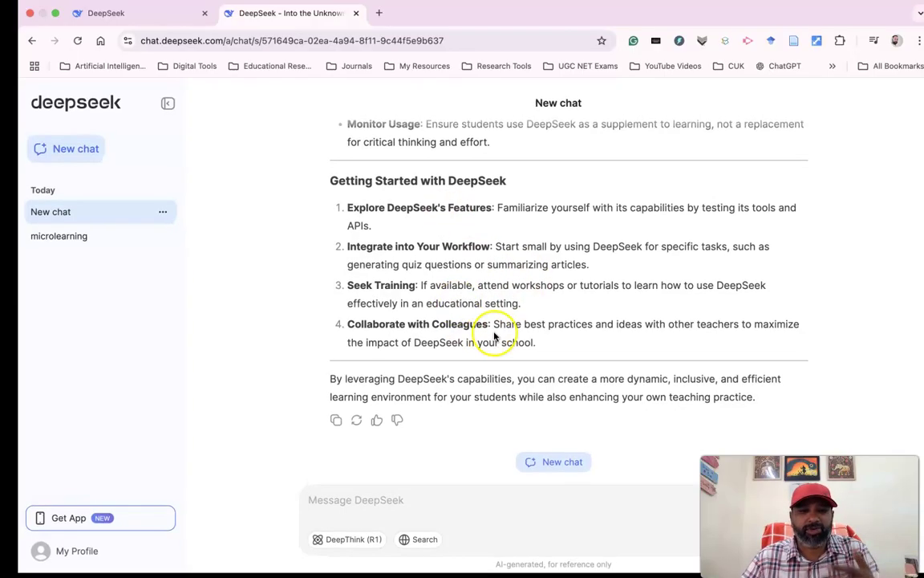
# Step: Submit the follow-up prompt "are you able to prepare a powerpoint" in the same chat
pyautogui.click(401, 501)
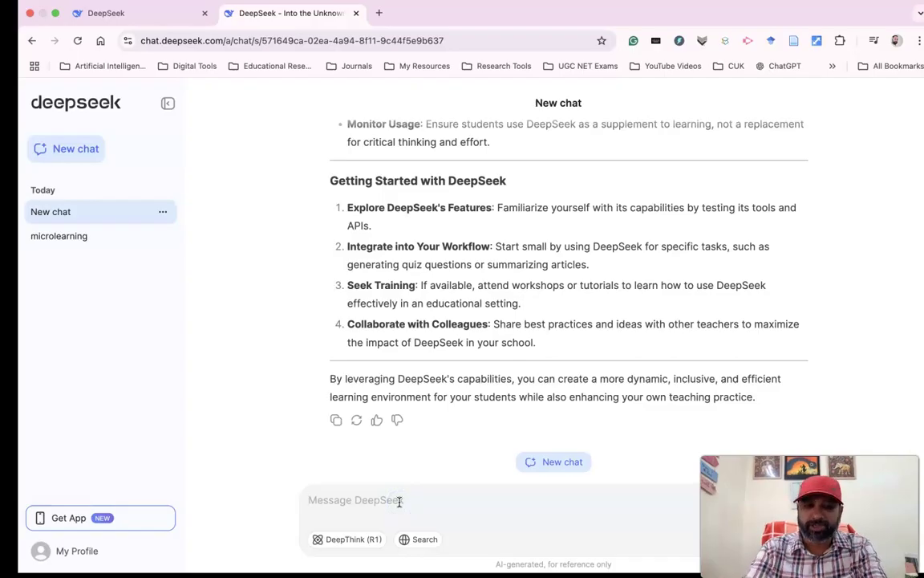
pyautogui.write('are you abl')
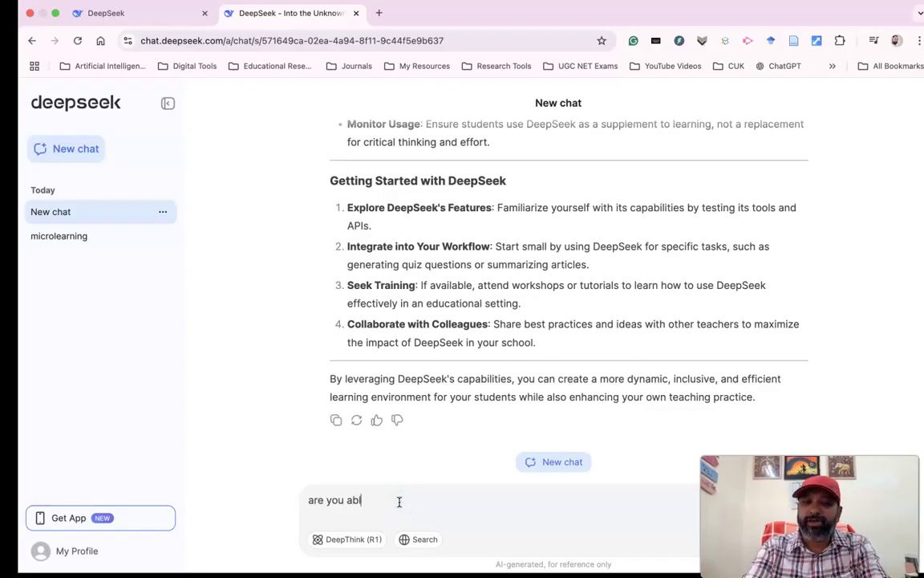
pyautogui.write('e to prepare ')
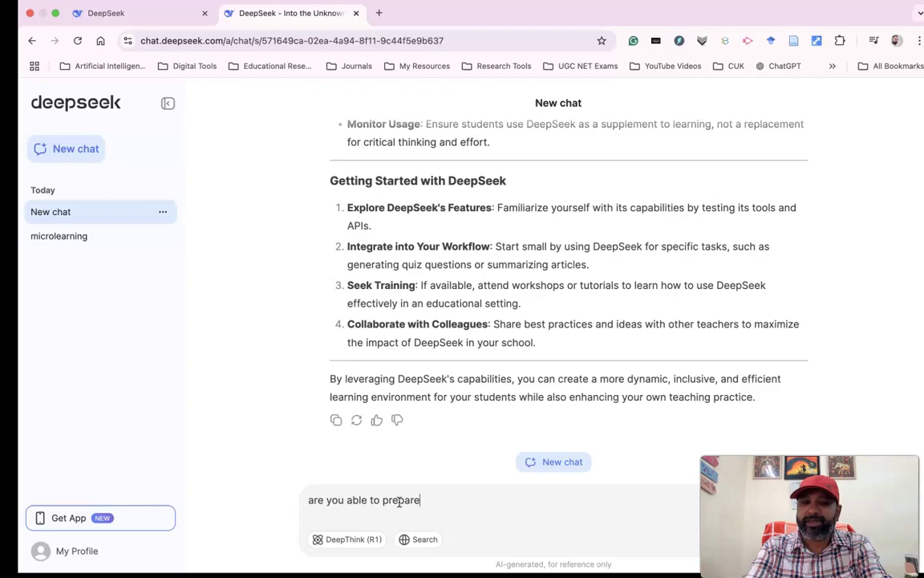
pyautogui.write('a po')
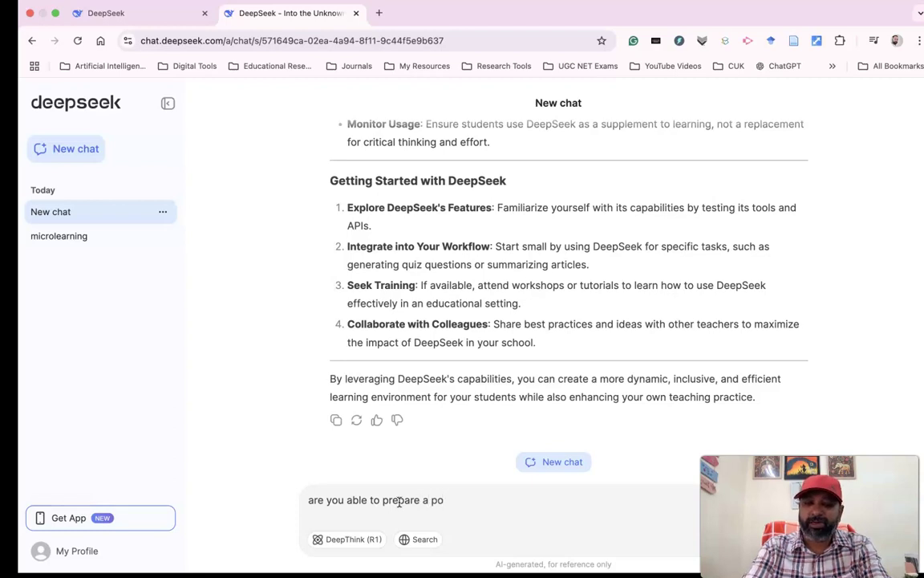
pyautogui.write('wer')
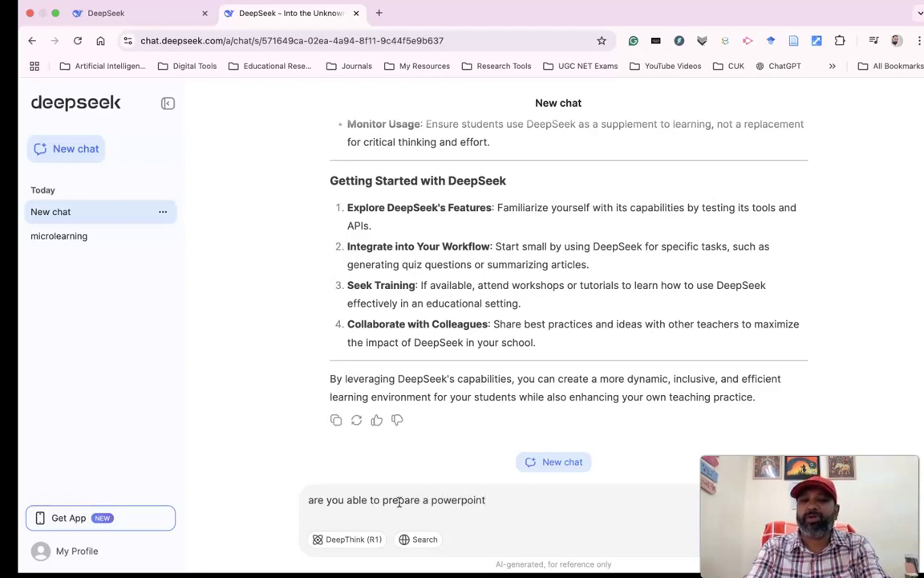
pyautogui.write('point')
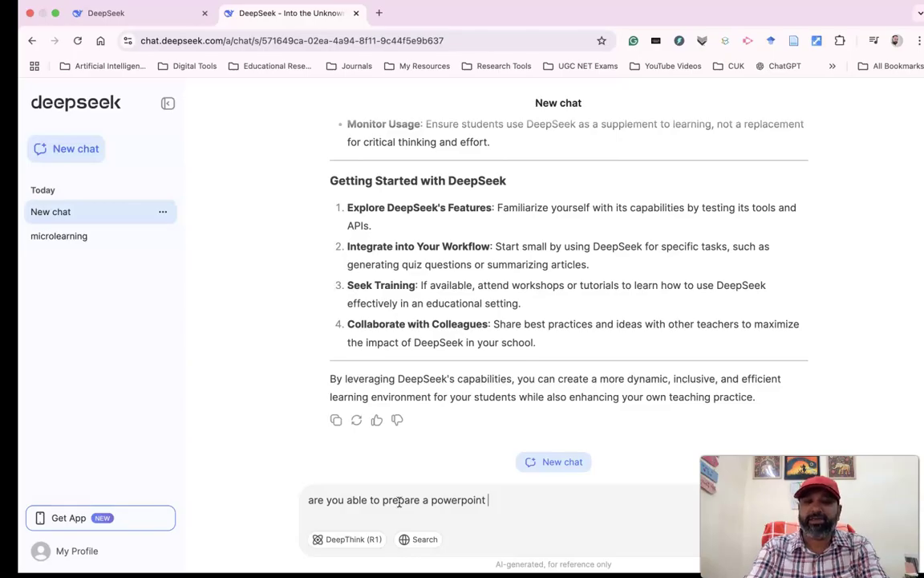
pyautogui.press('Return')
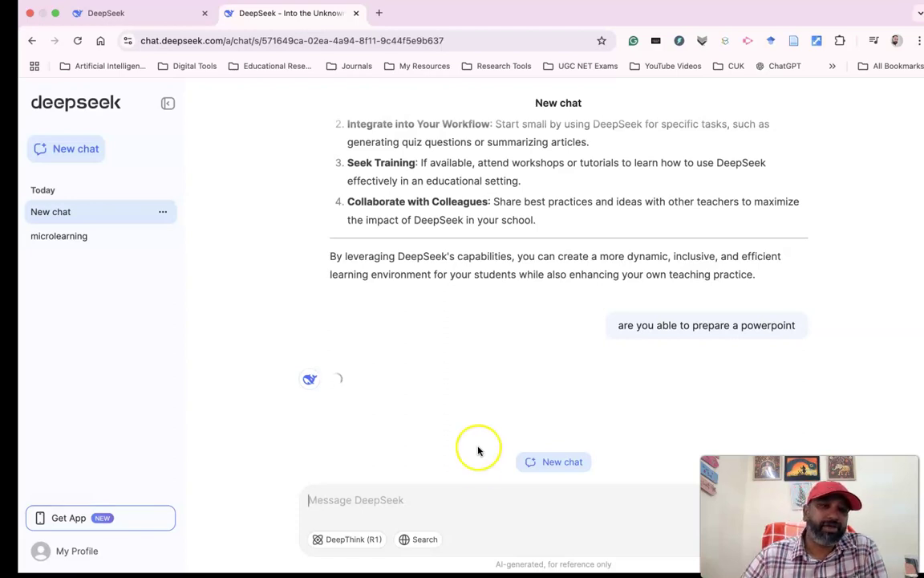
# Step: Collapse the chat history sidebar and expand it again
pyautogui.click(170, 106)
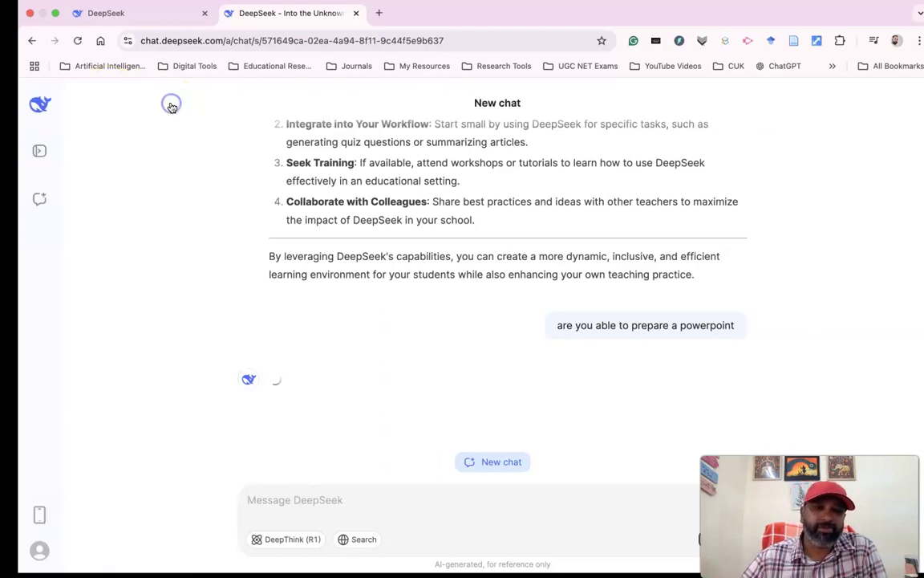
pyautogui.click(41, 106)
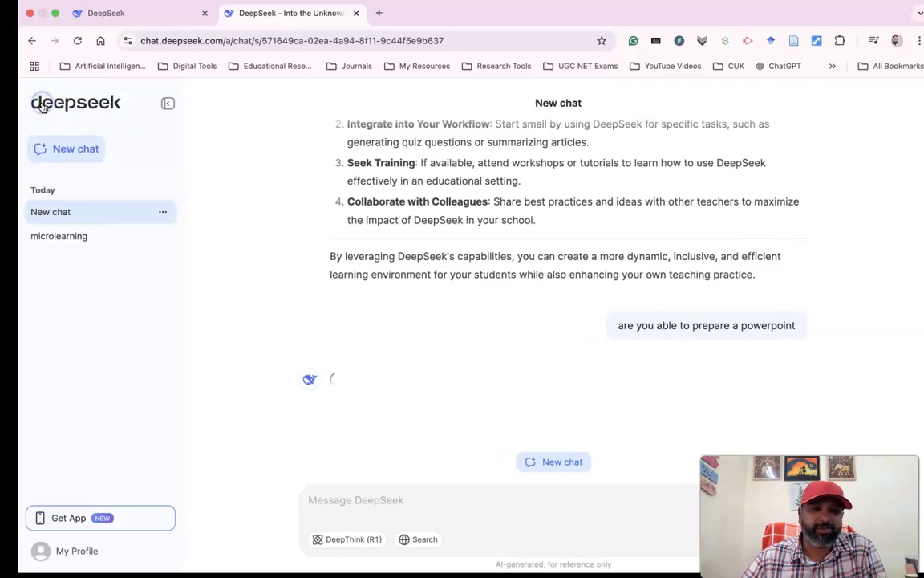
pyautogui.moveTo(70, 523)
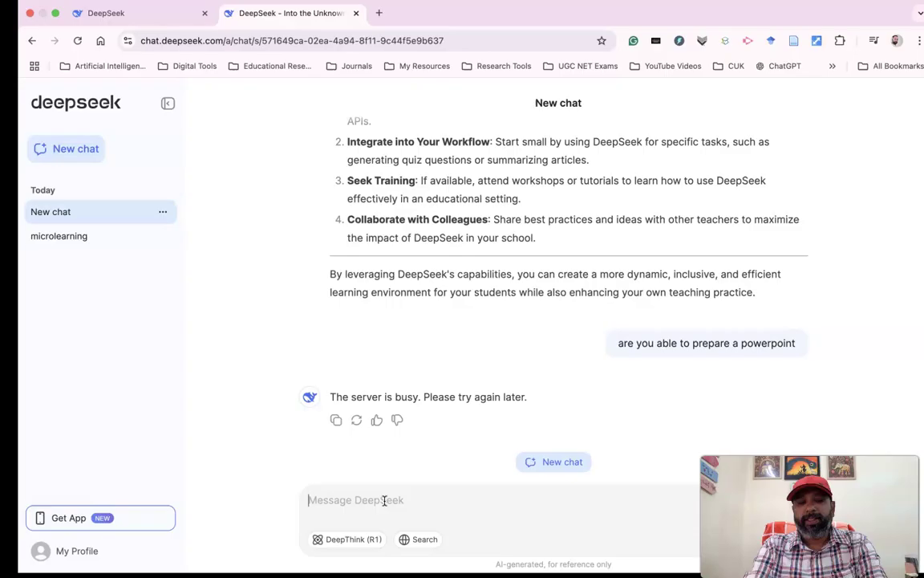
# Step: Submit the prompt "Whether deepseek having the capabilities to generate a PPT like gamma" in the same chat
pyautogui.write('Do')
pyautogui.press('BackSpace')
pyautogui.press('BackSpace')
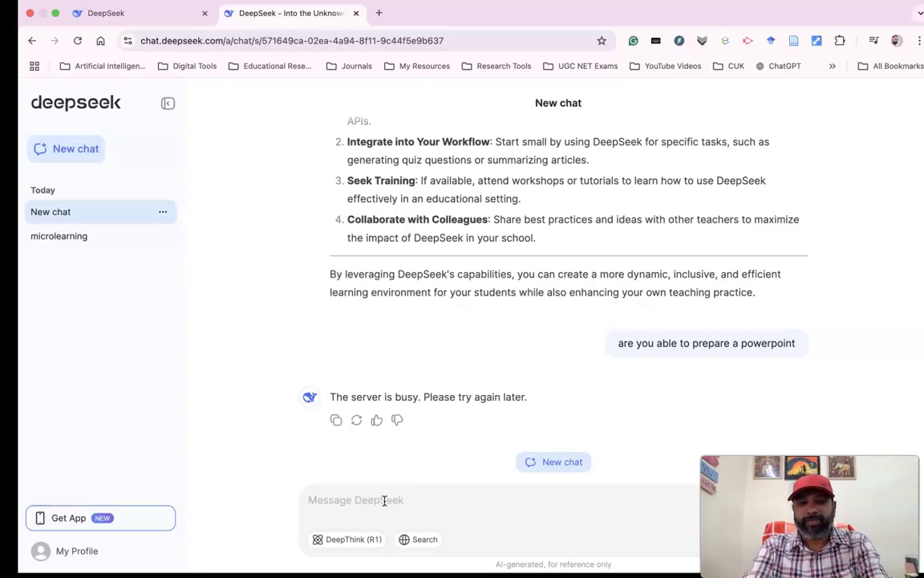
pyautogui.write('Whether dee')
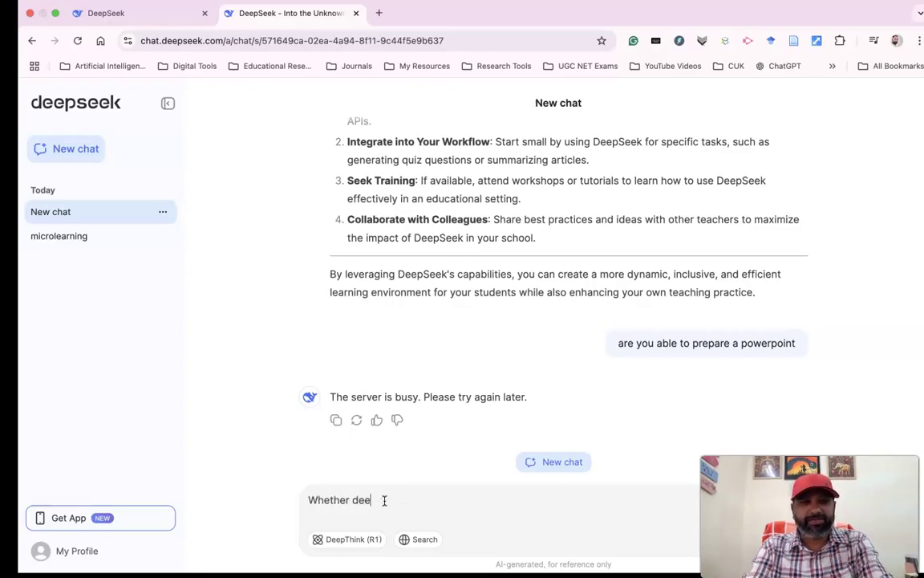
pyautogui.write('pseek havin')
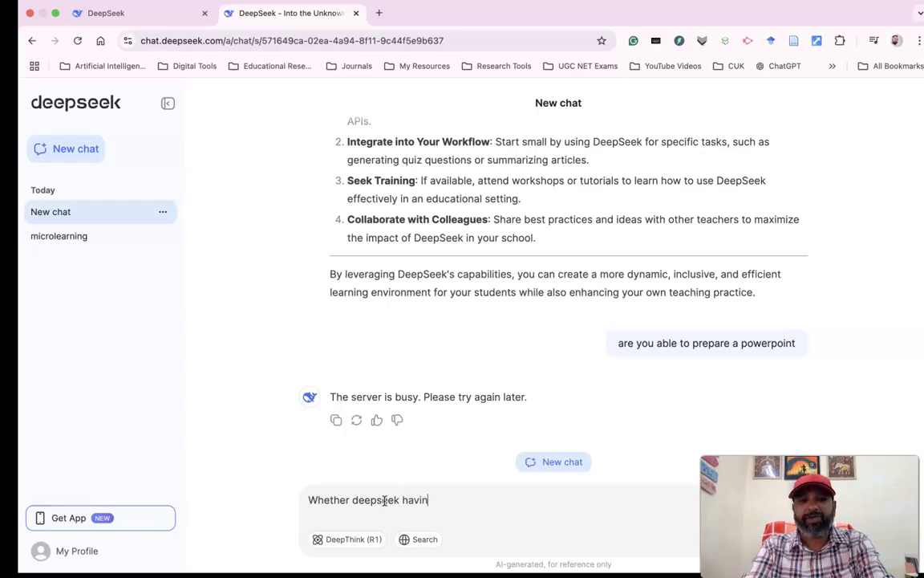
pyautogui.write('g the')
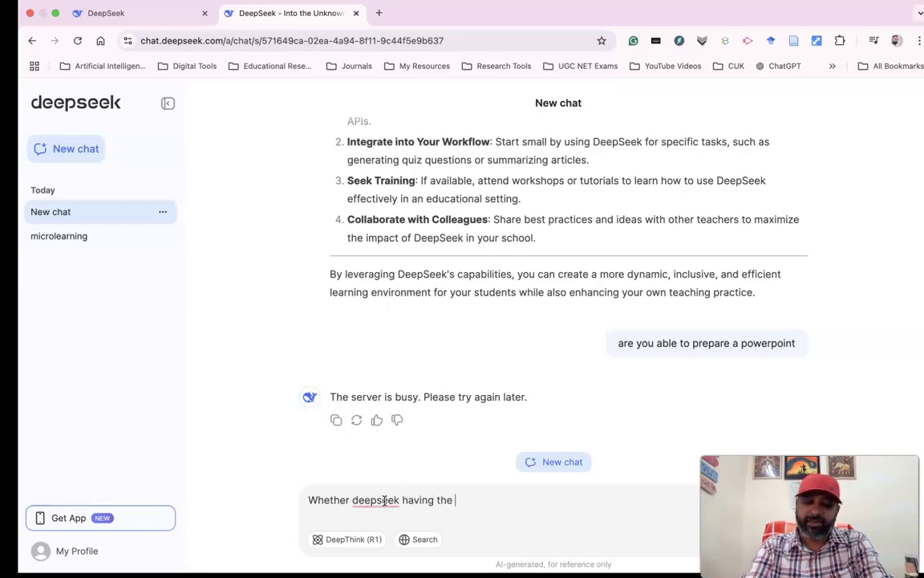
pyautogui.write(' ca')
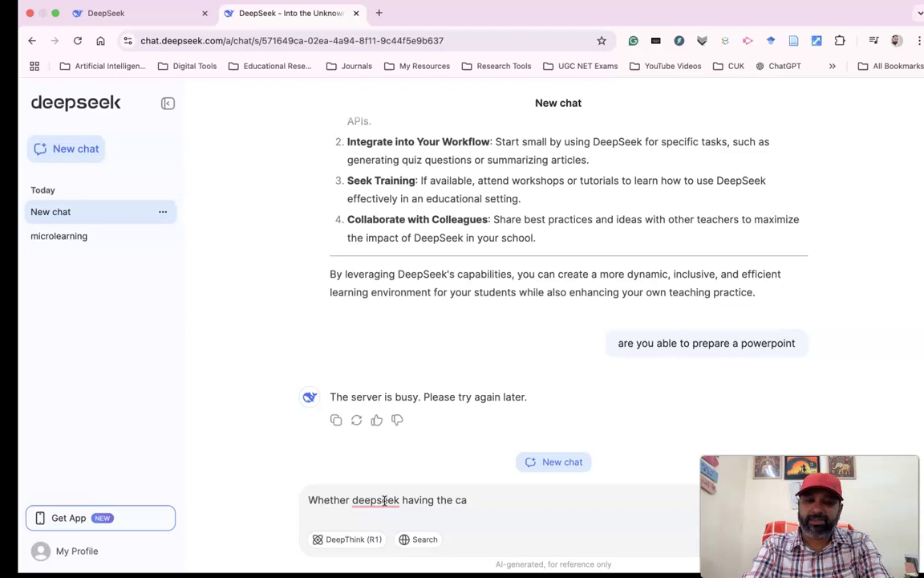
pyautogui.write('pabiliti')
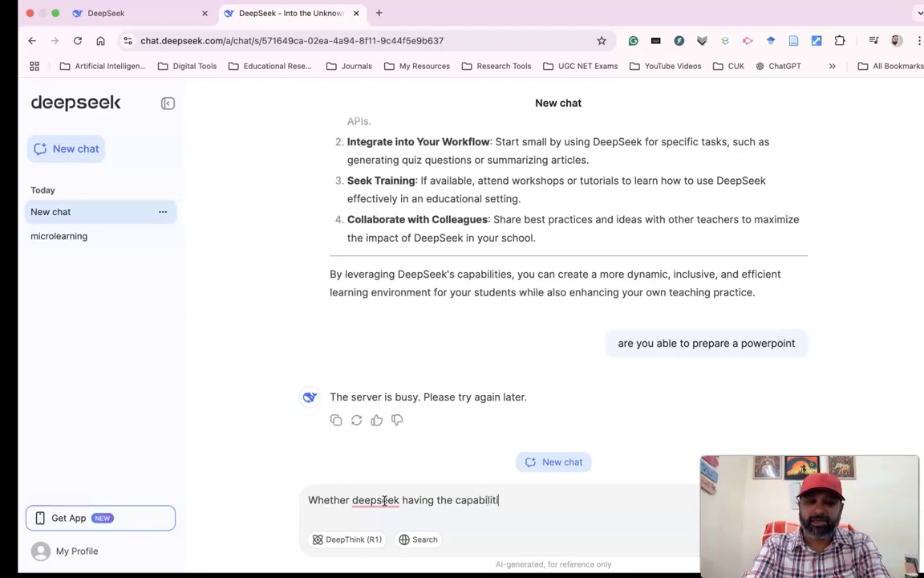
pyautogui.write('es to')
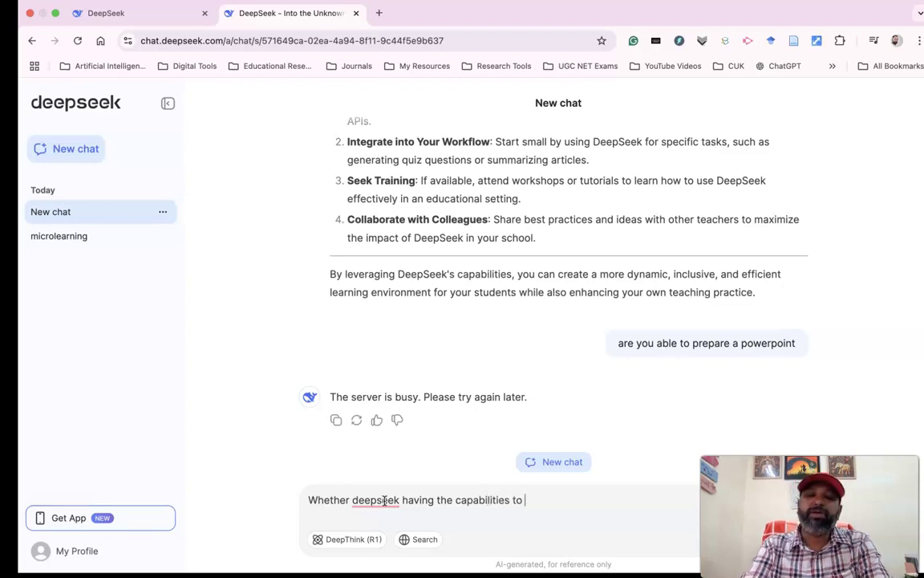
pyautogui.write(' generate a PPT li')
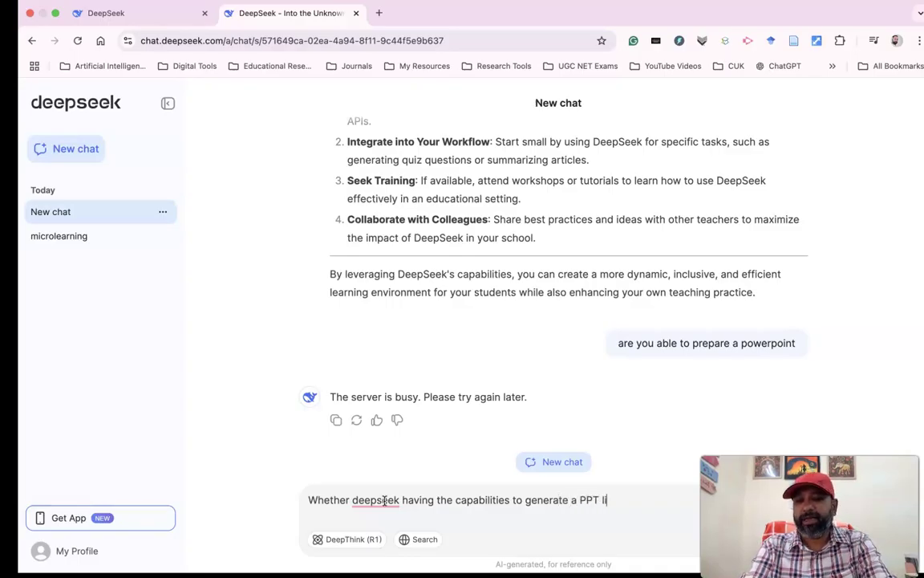
pyautogui.write('ke gamma')
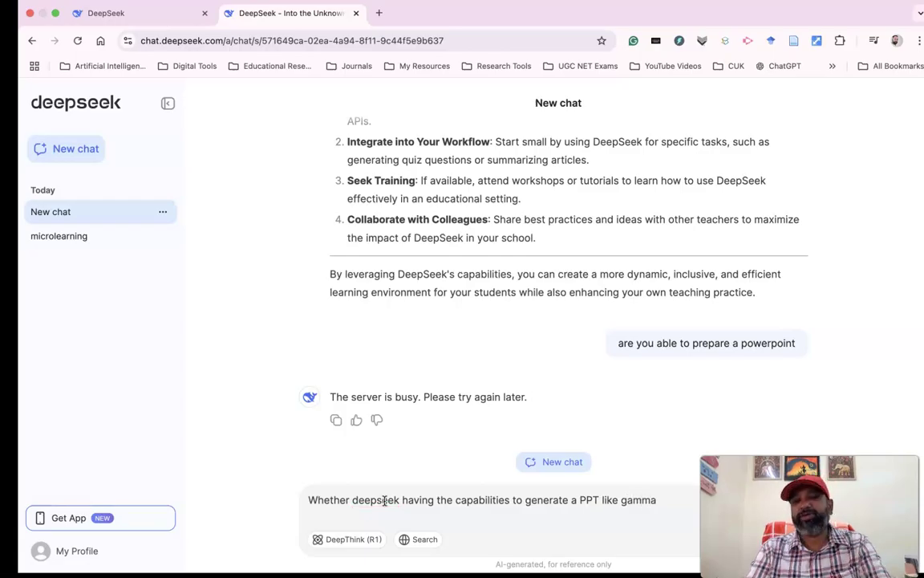
pyautogui.press('Return')
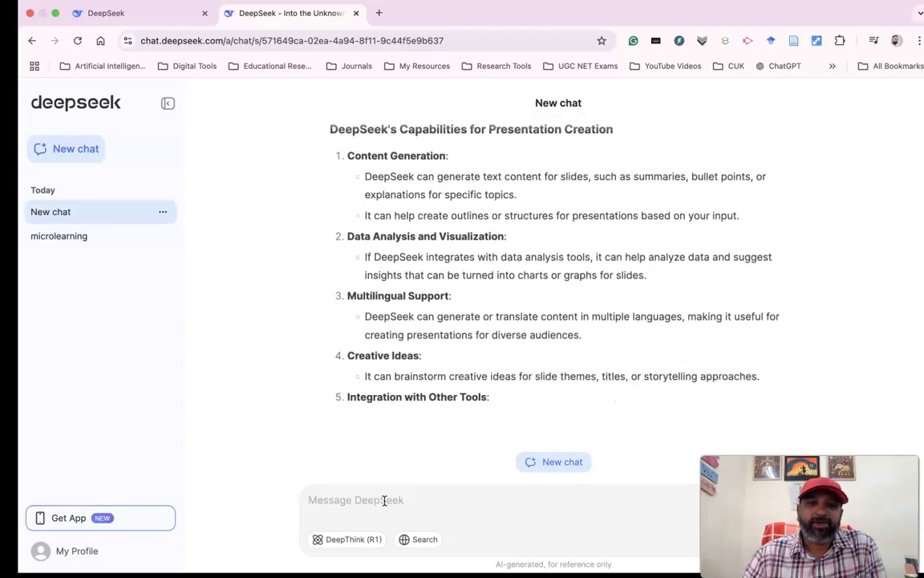
# Step: Review the answer on DeepSeek's presentation creation capabilities and how they compare with Gamma's capabilities
pyautogui.scroll(5, 460, 398)
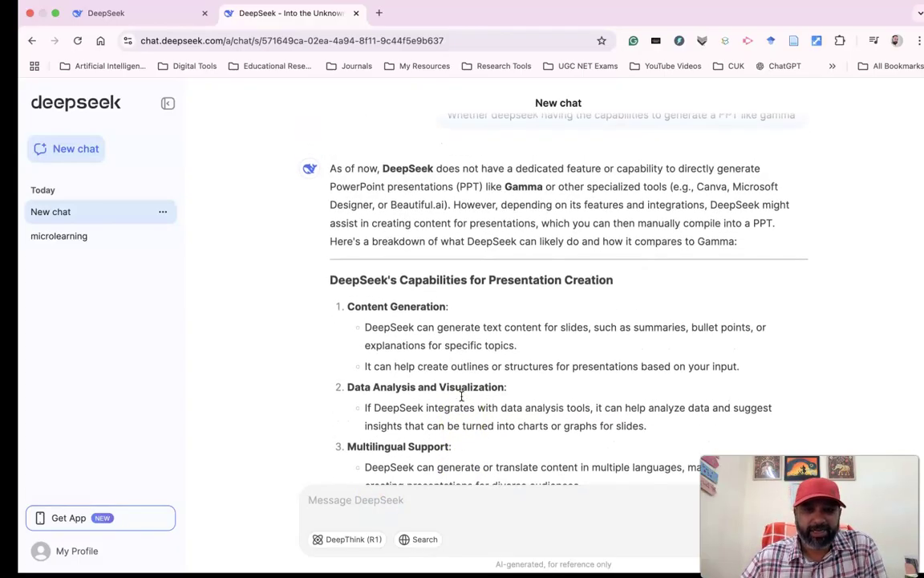
pyautogui.scroll(-1, 450, 329)
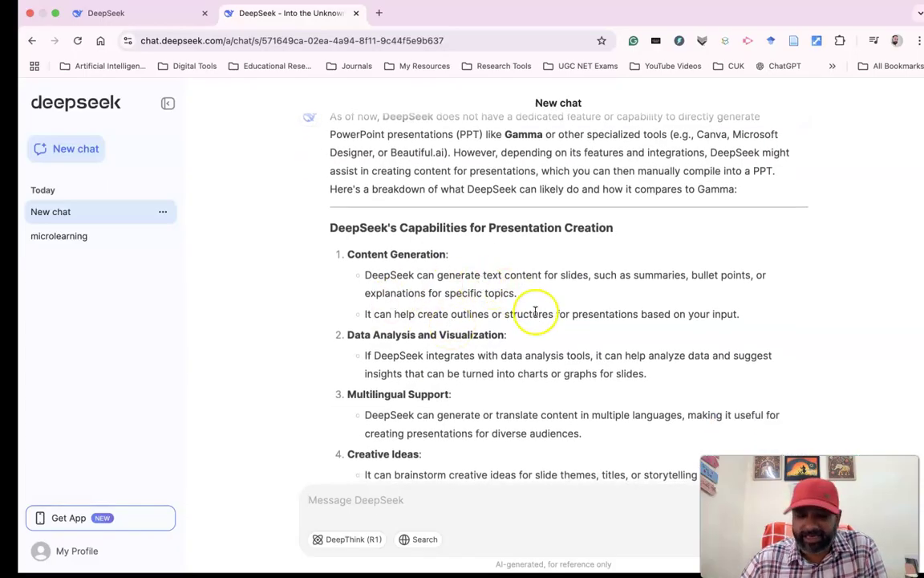
pyautogui.scroll(-2, 506, 328)
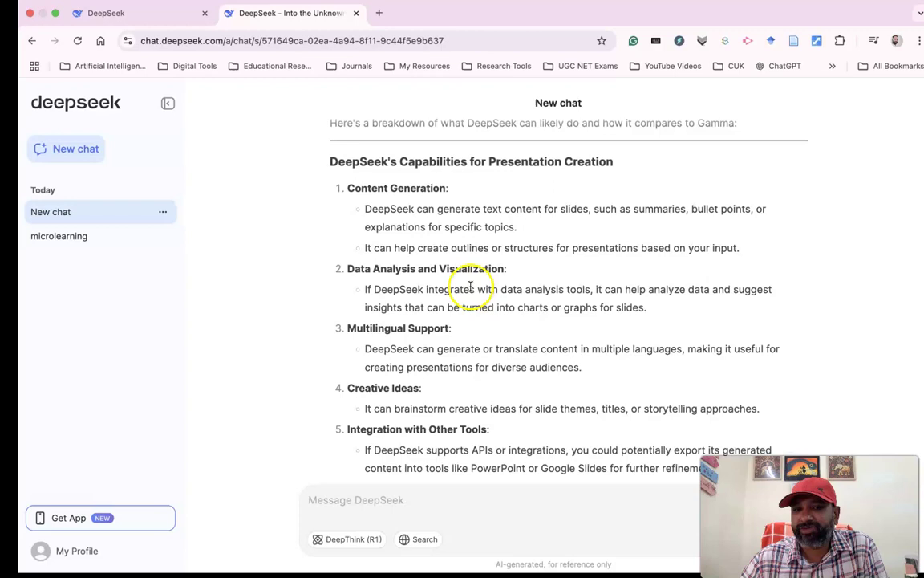
pyautogui.scroll(-3, 481, 309)
pyautogui.scroll(-8, 446, 311)
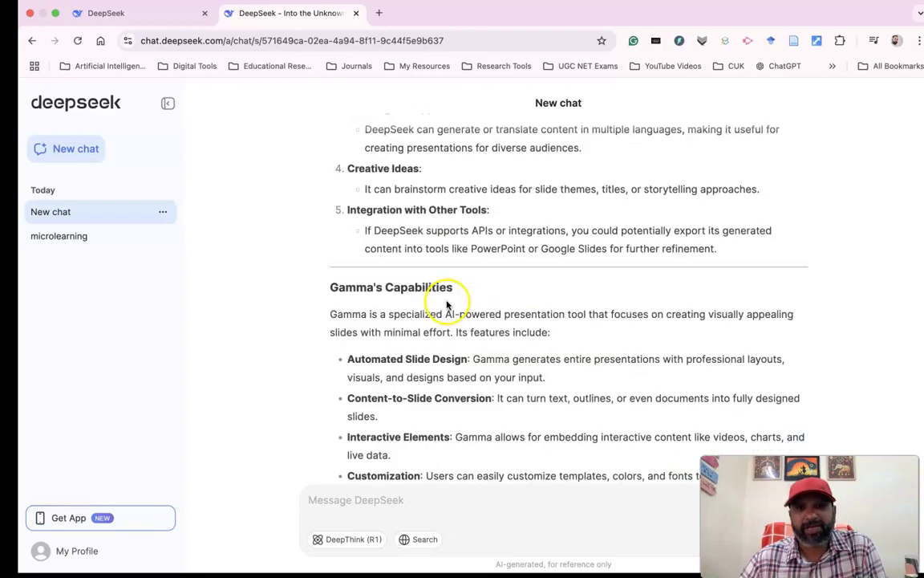